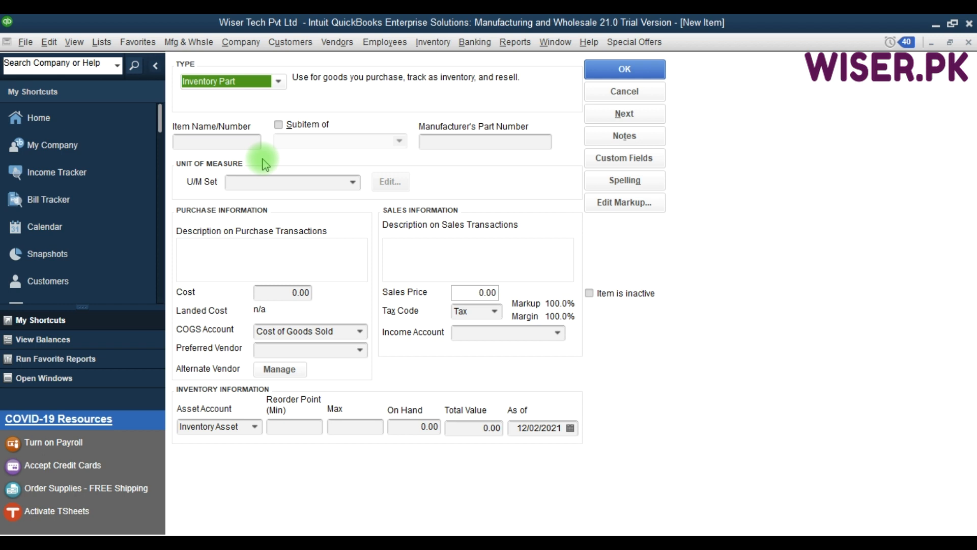
Check the item name and manufacturer's part number fields on the new inventory part form, and close it without saving
left_click(227, 141)
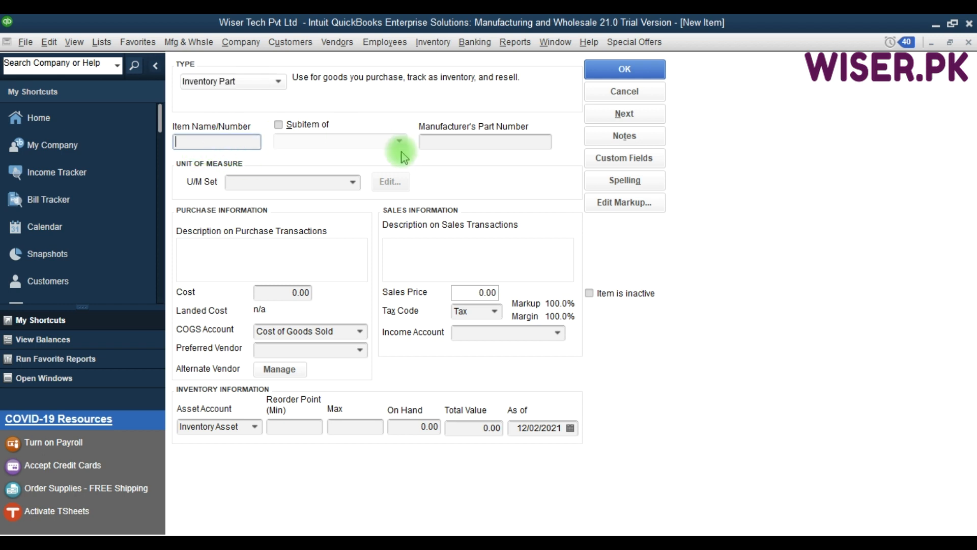
left_click(439, 143)
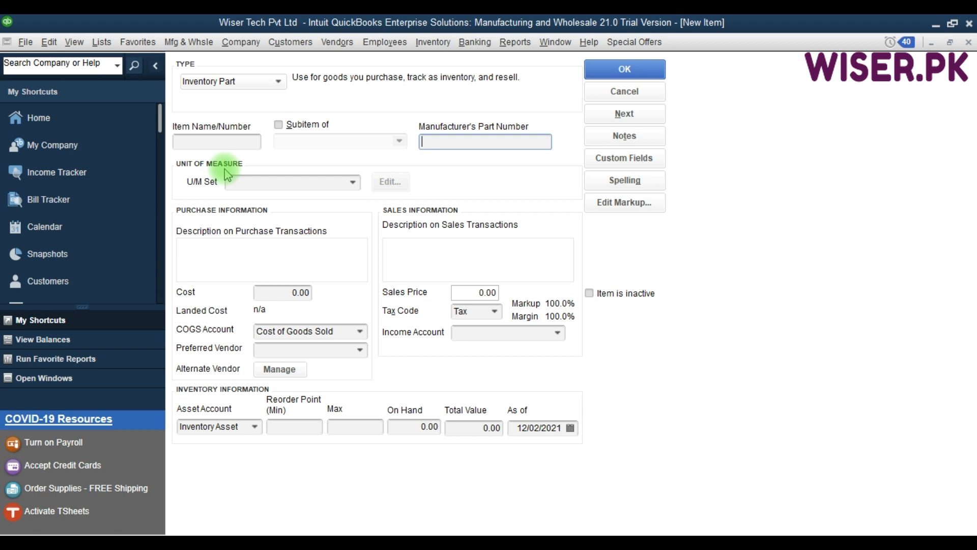
left_click(606, 90)
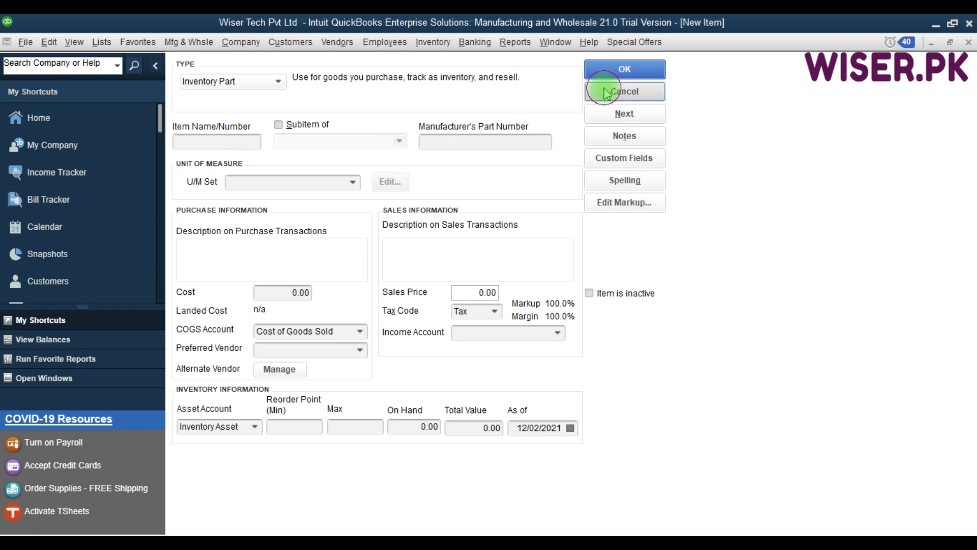
Enable barcodes in the advanced inventory settings of the company's Items & Inventory preferences, and save the preferences
left_click(49, 42)
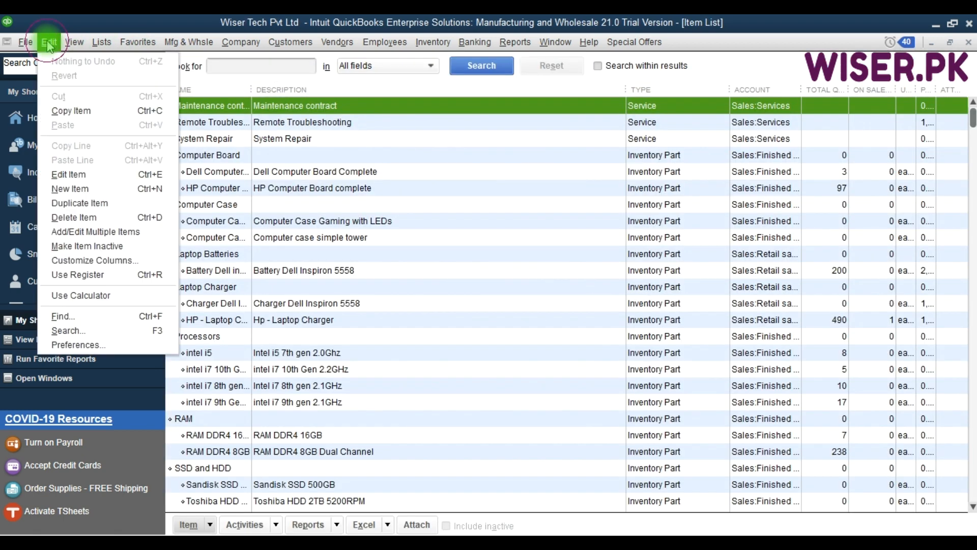
left_click(71, 345)
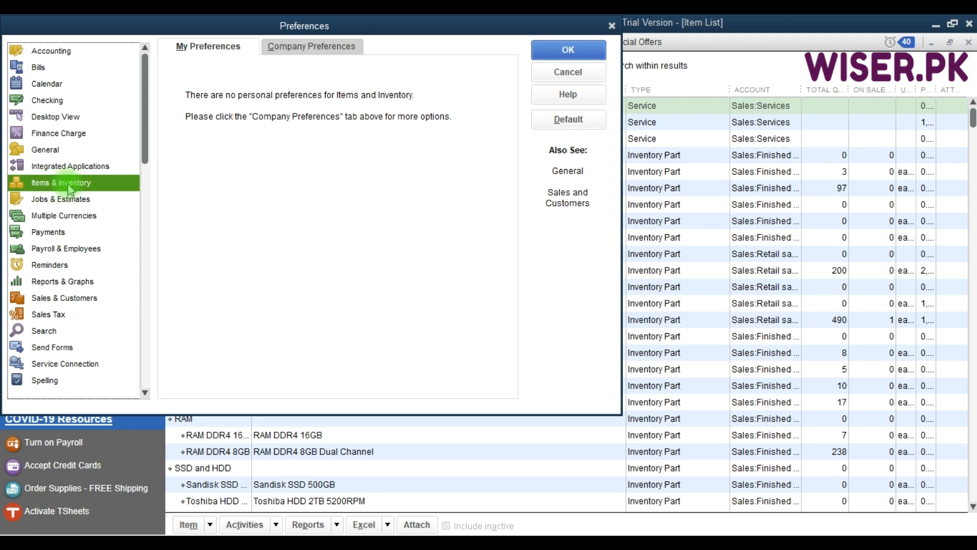
left_click(307, 47)
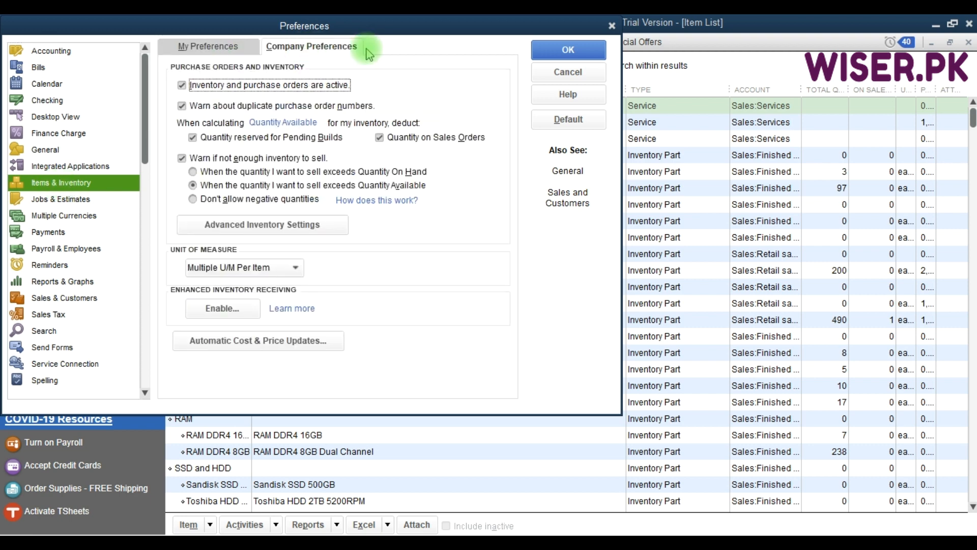
left_click(202, 230)
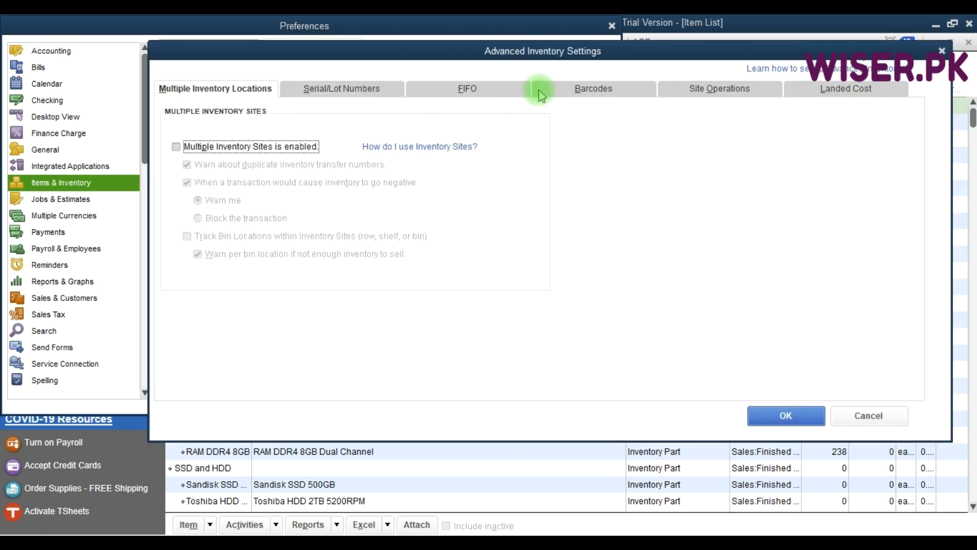
left_click(578, 89)
left_click(217, 131)
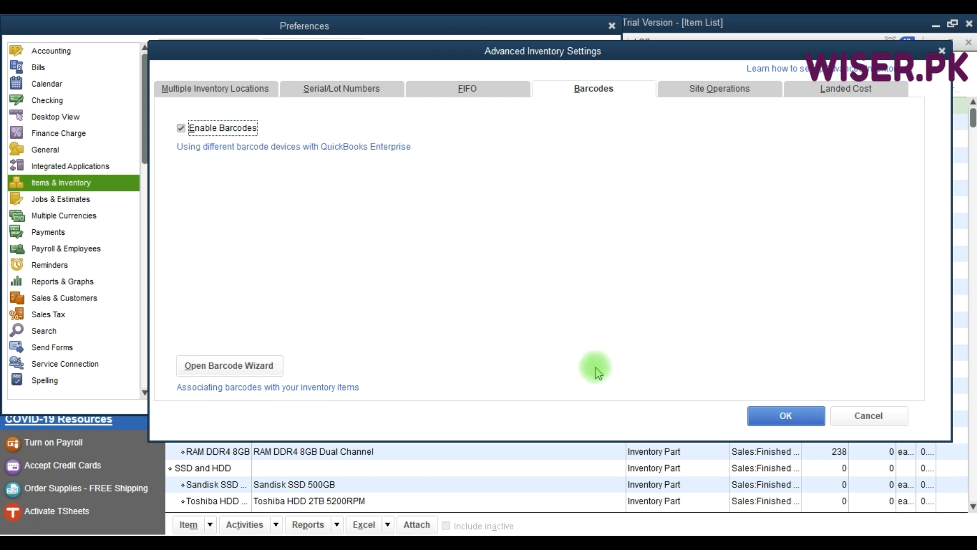
left_click(781, 414)
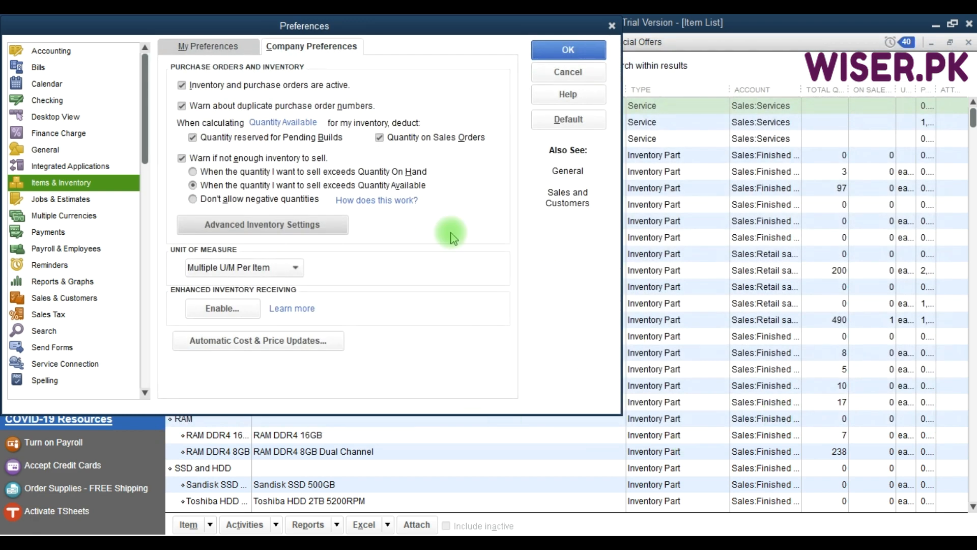
left_click(573, 50)
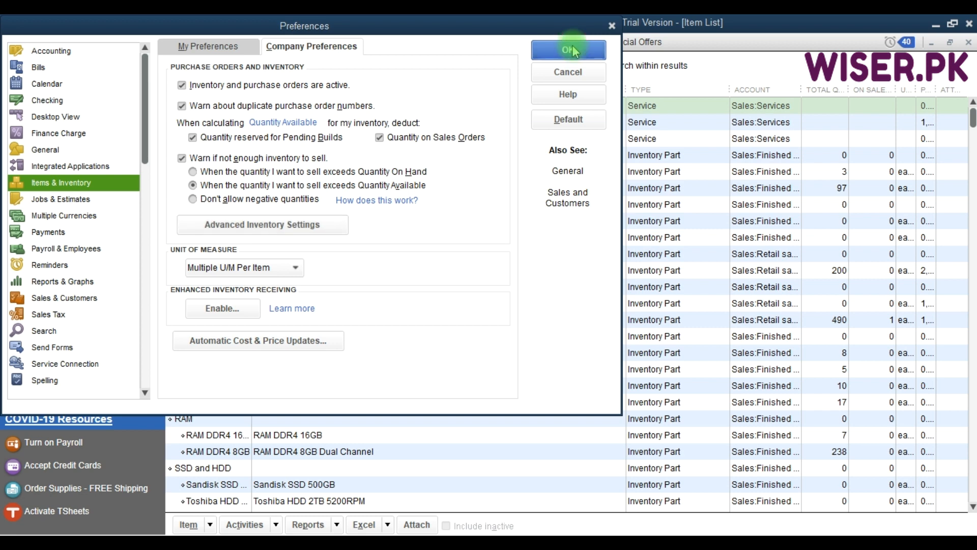
left_click(491, 193)
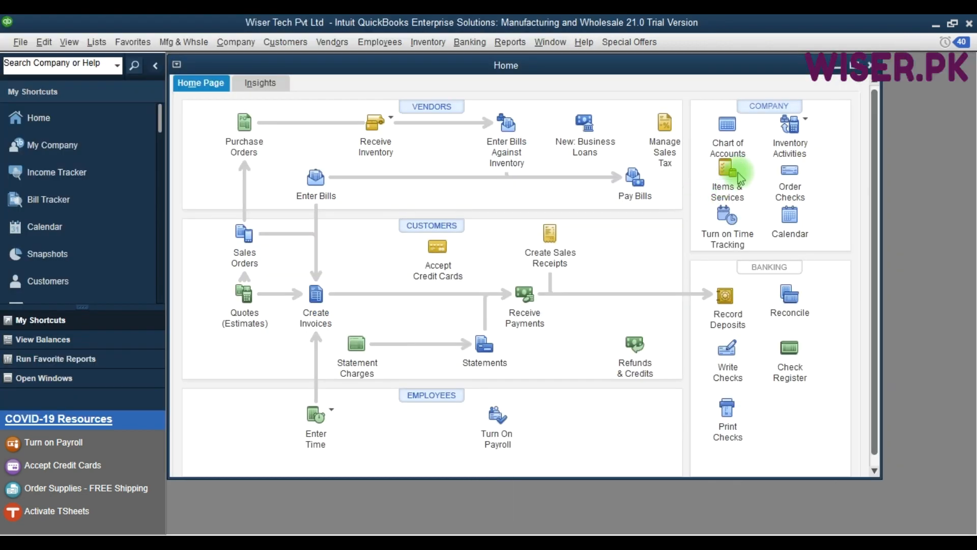
Open a blank Inventory Part item from the item list to inspect its Barcode Number field, and cancel it
left_click(729, 176)
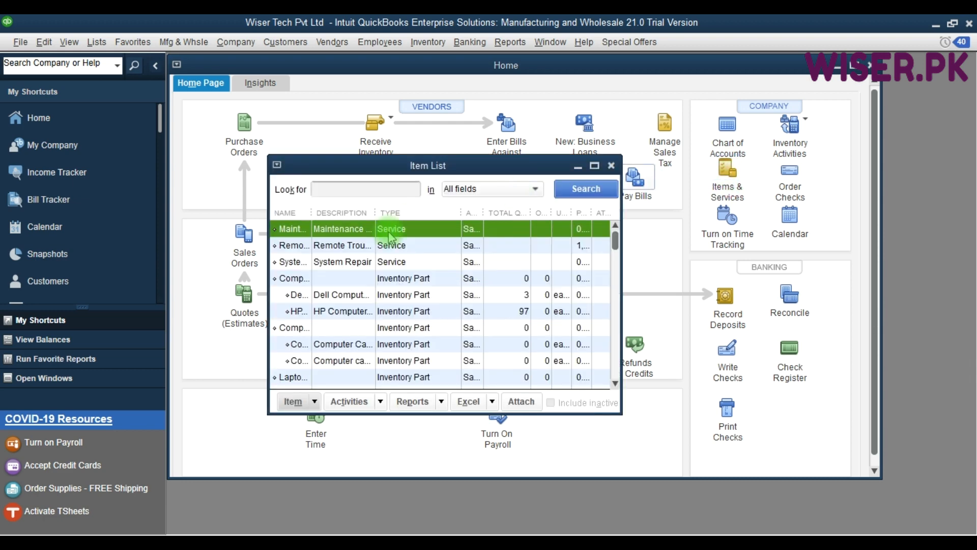
key("ctrl+n")
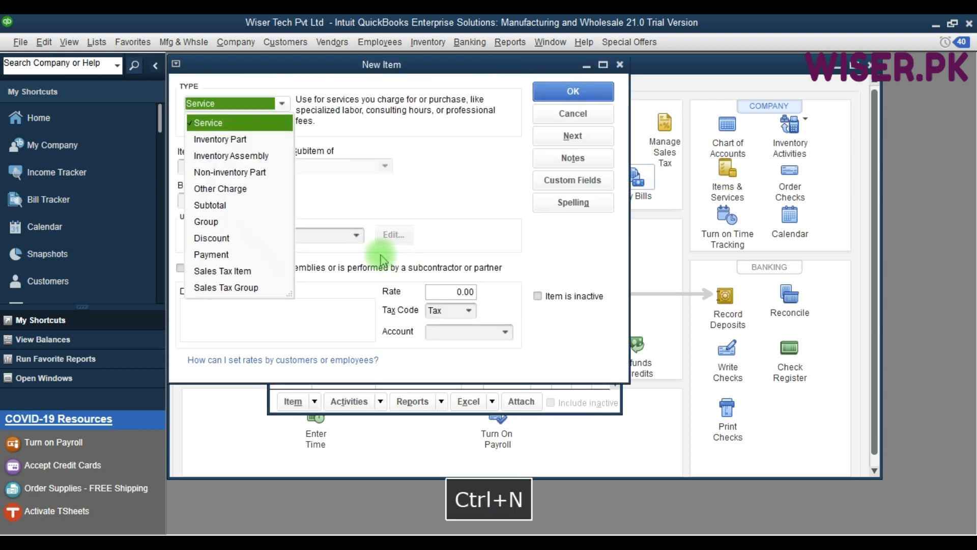
left_click(214, 139)
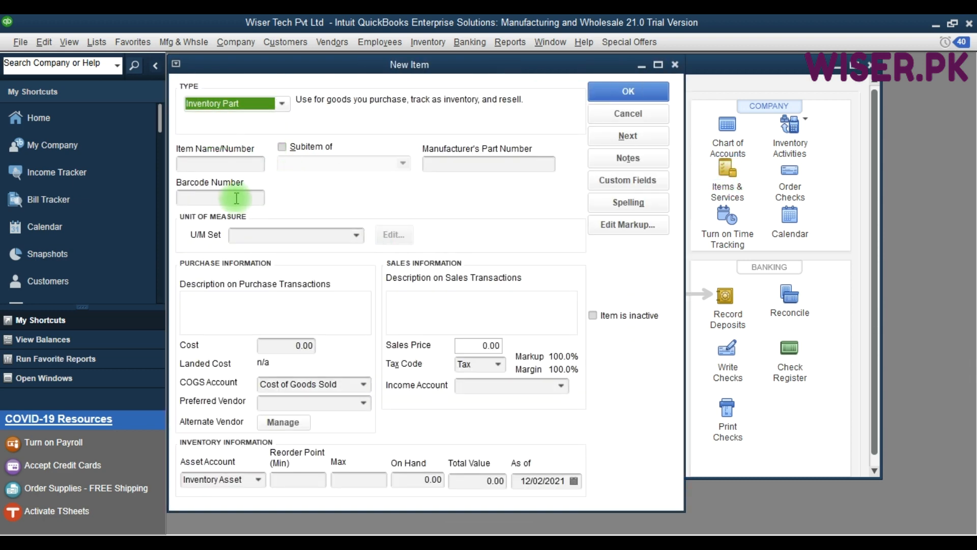
left_click(220, 198)
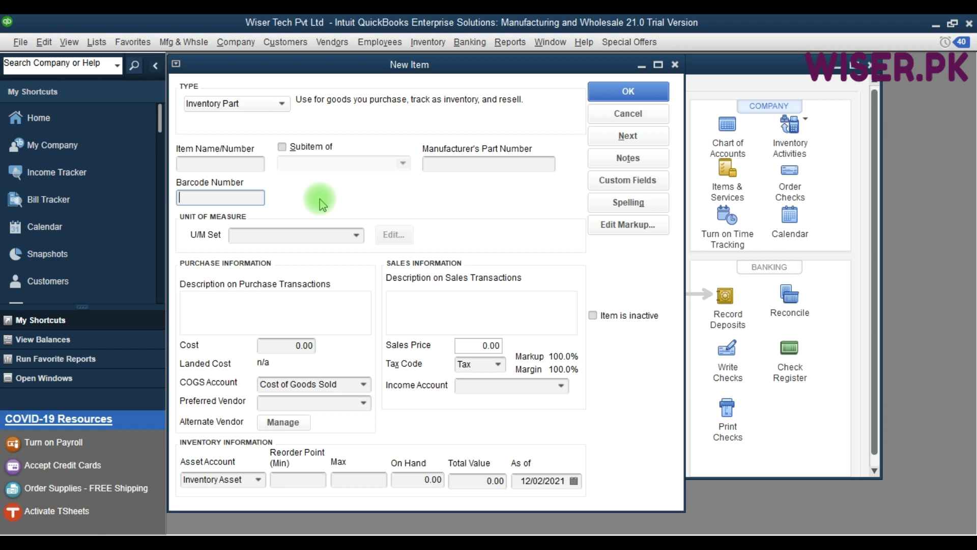
left_click(628, 113)
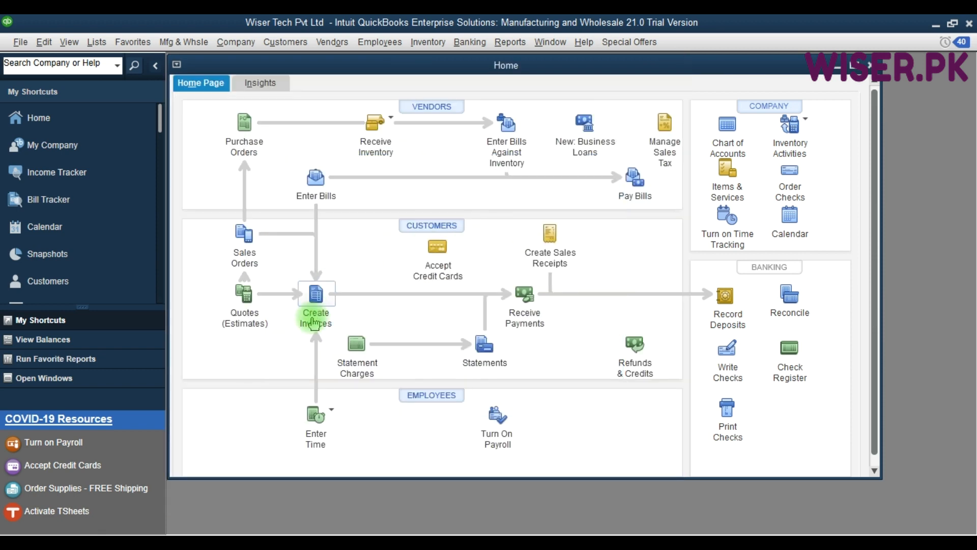
Start a new invoice and add the HP Computer Board complete item to its first line
left_click(312, 317)
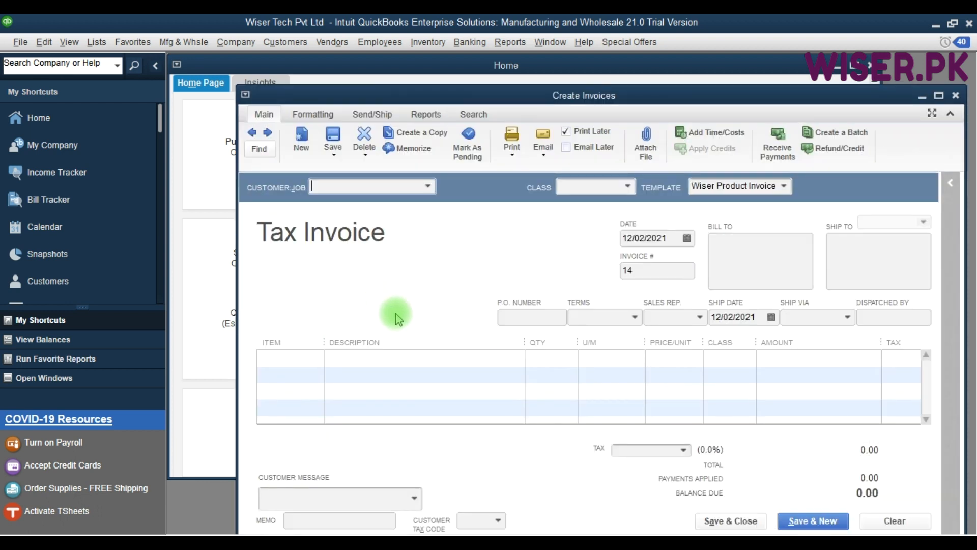
left_click(308, 360)
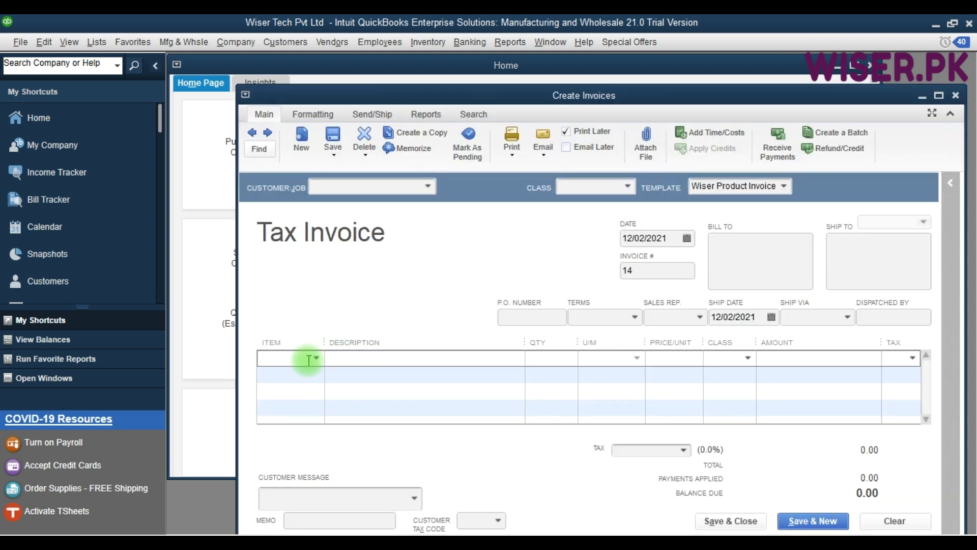
type("hp")
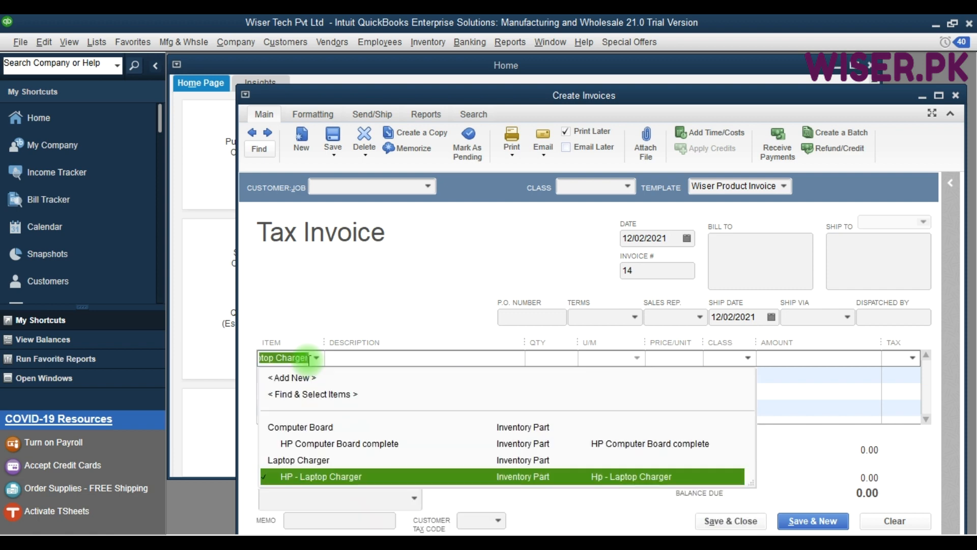
key("Up")
key("Up")
key("Tab")
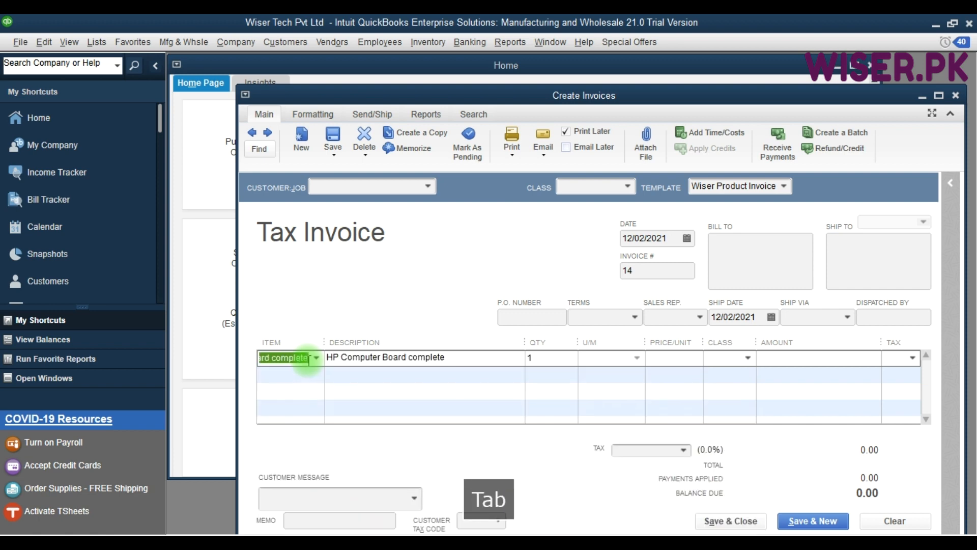
key("Tab")
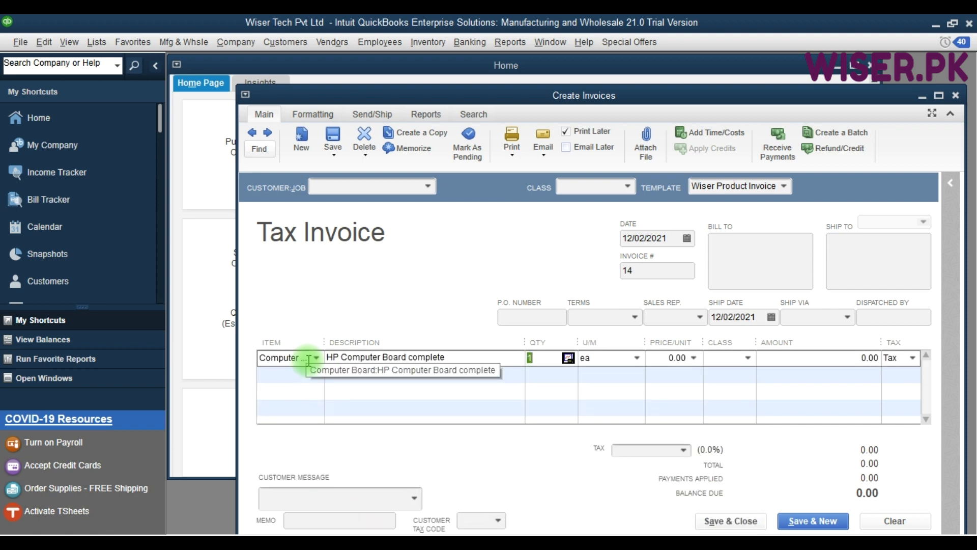
Set the HP Computer Board line's quantity to 100 ea and accept the stock notices
type("100 ea")
key("Tab")
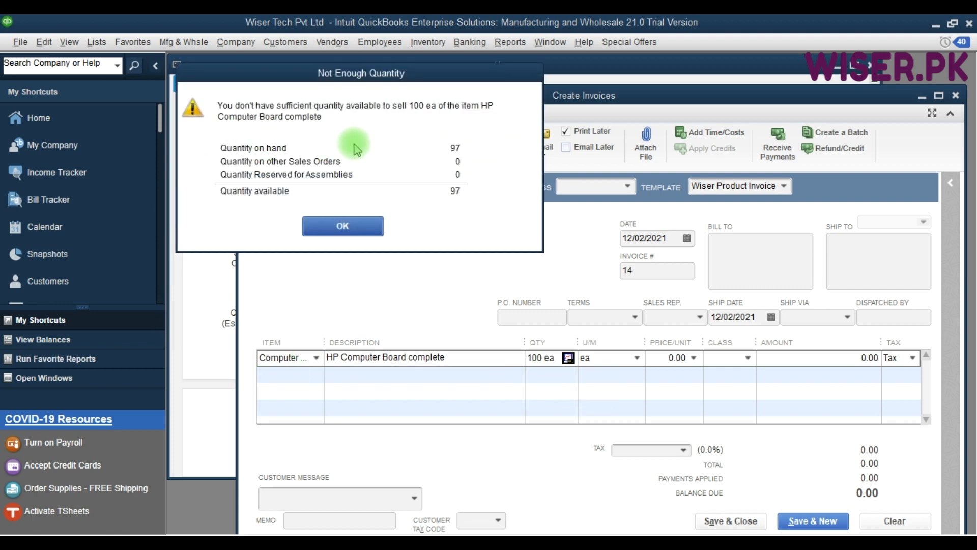
mouse_move(450, 149)
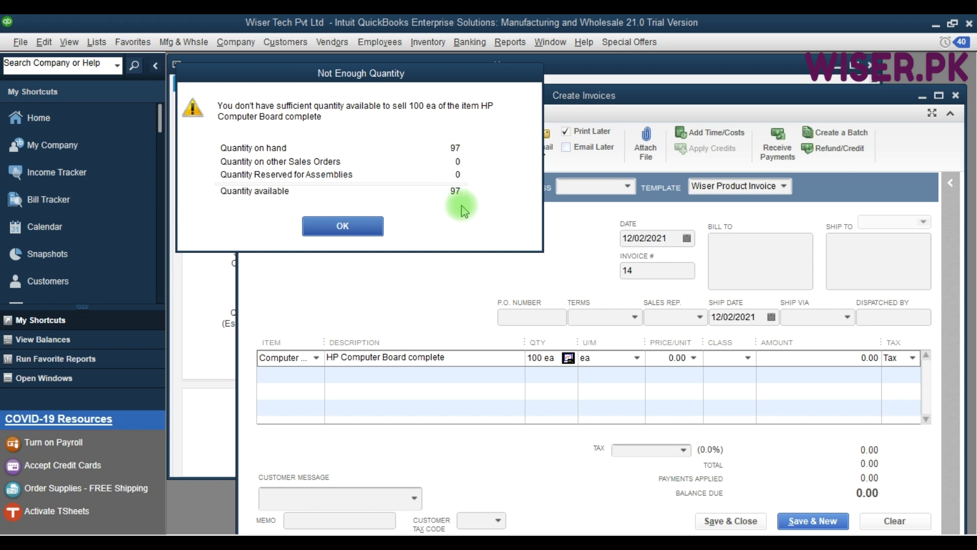
left_click(363, 233)
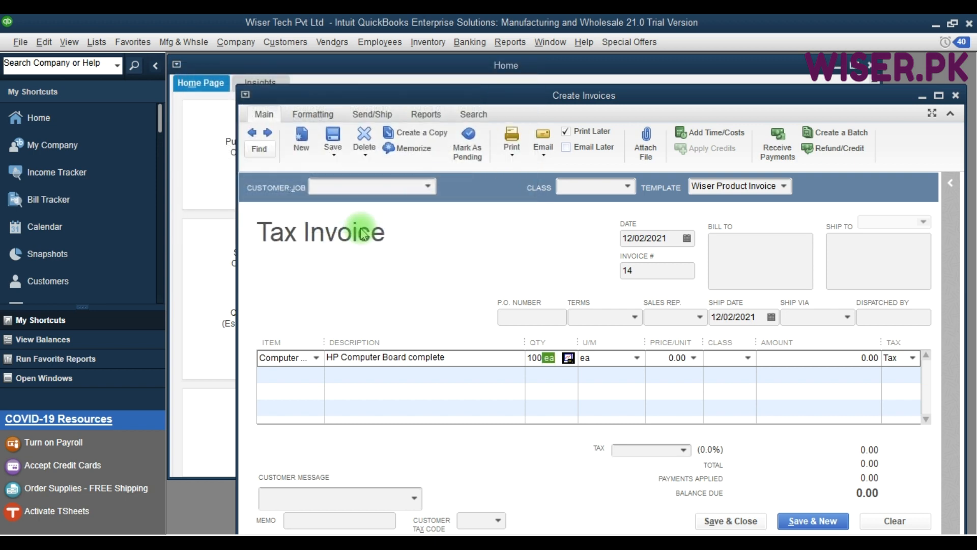
left_click(542, 297)
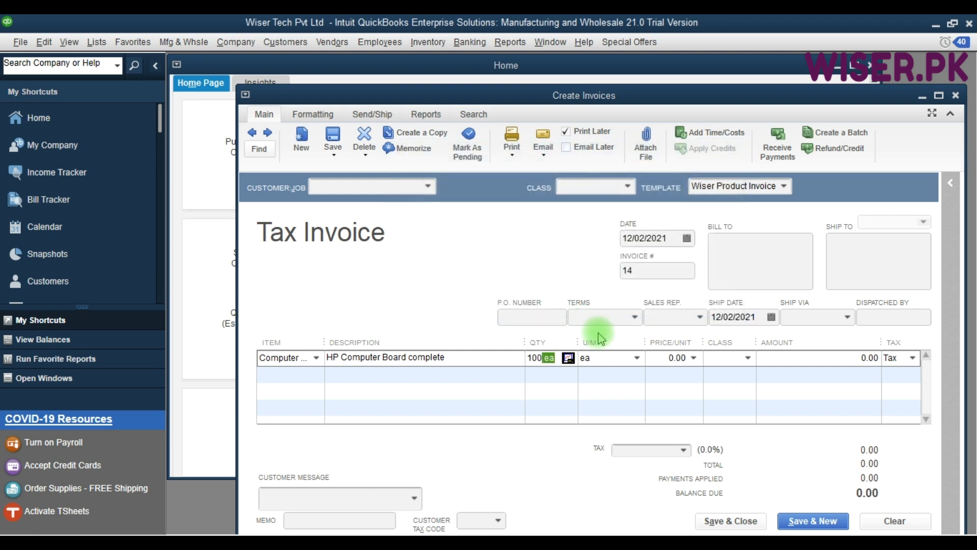
left_click(567, 255)
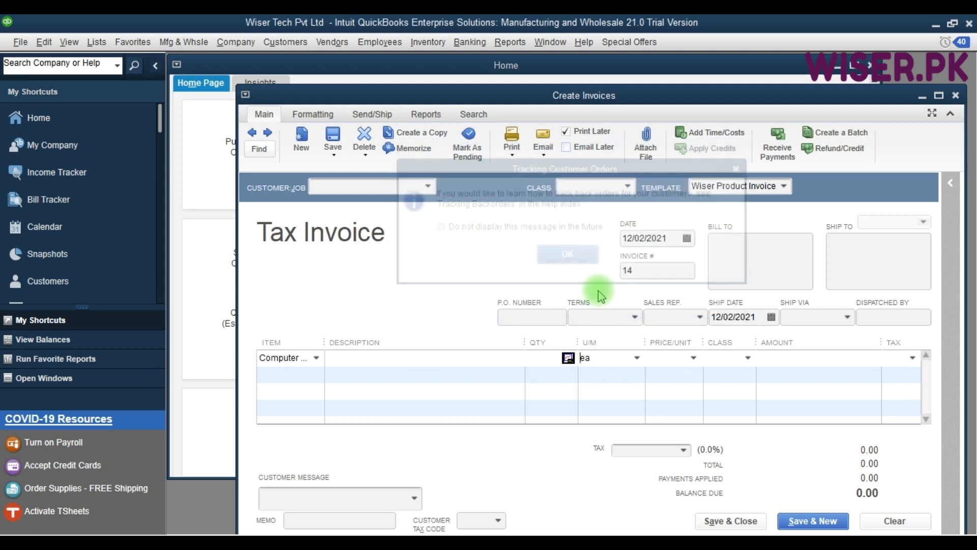
left_click(618, 362)
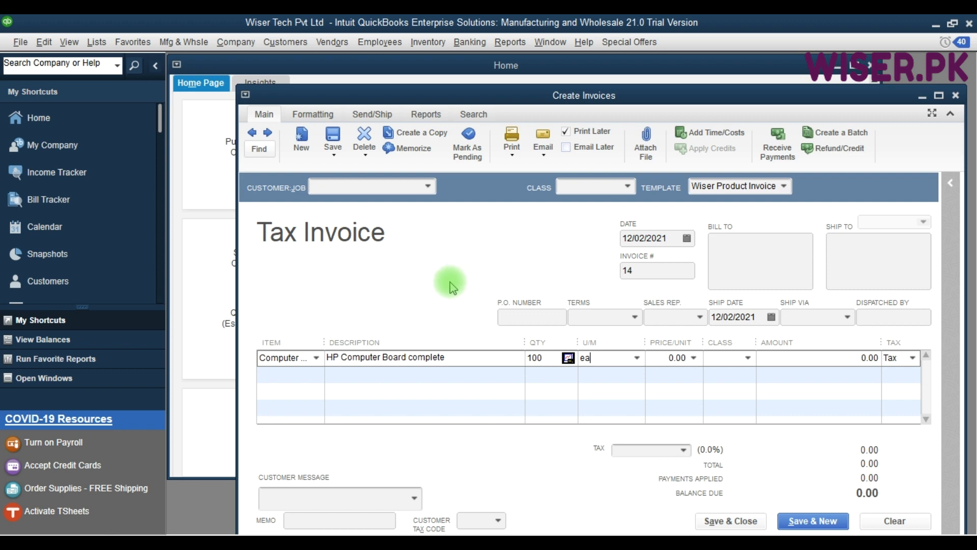
Close the HP Computer Board invoice without recording it
key("Escape")
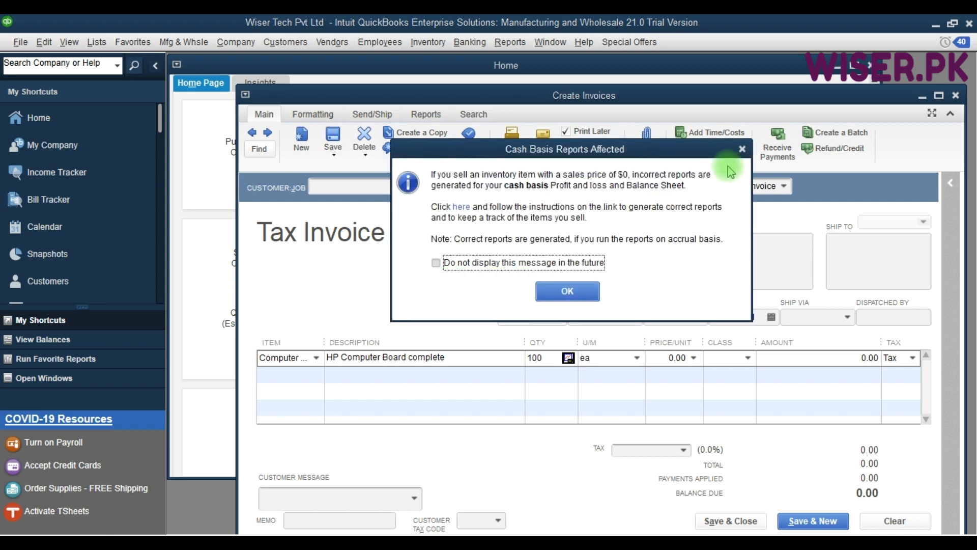
left_click(742, 149)
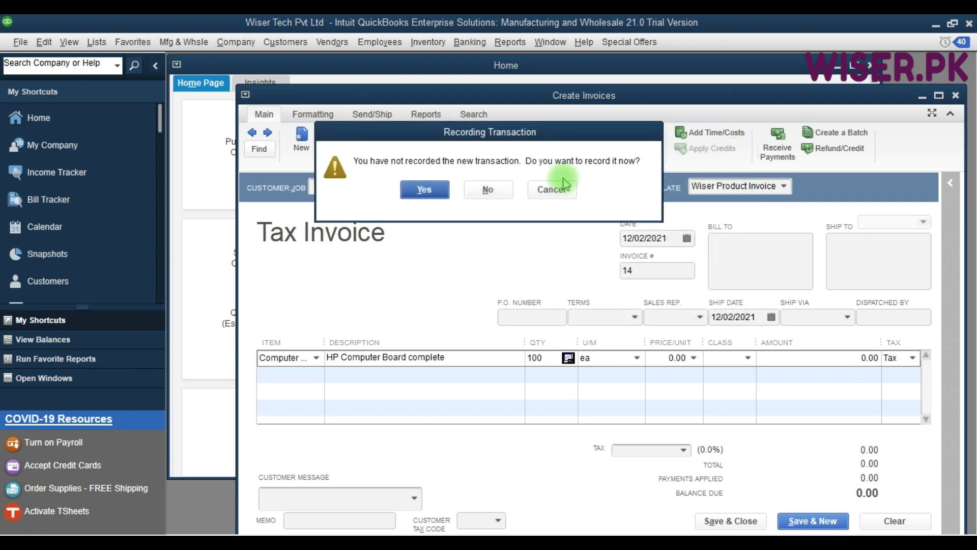
left_click(489, 188)
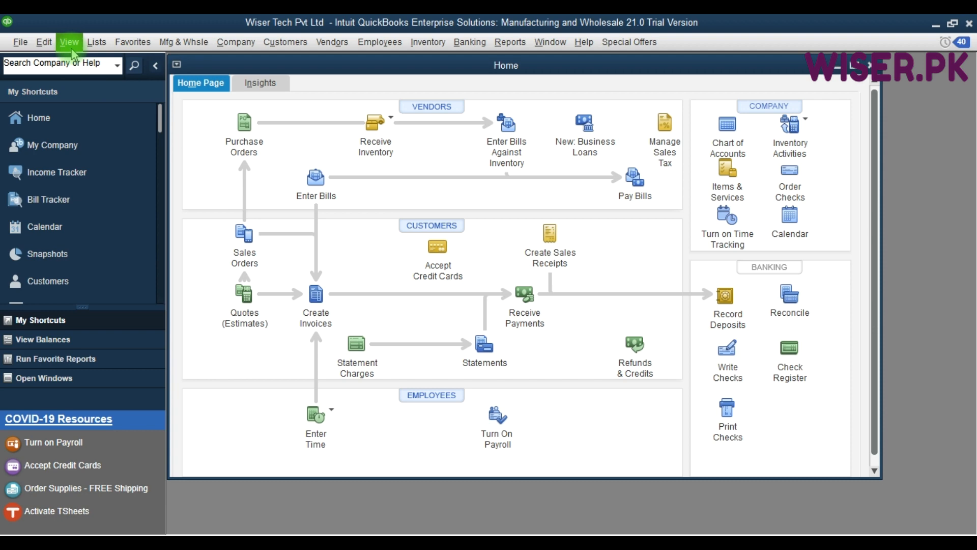
Set the company's Items & Inventory preference to Don't allow negative quantities and save it, accepting the closing of all open windows
left_click(45, 42)
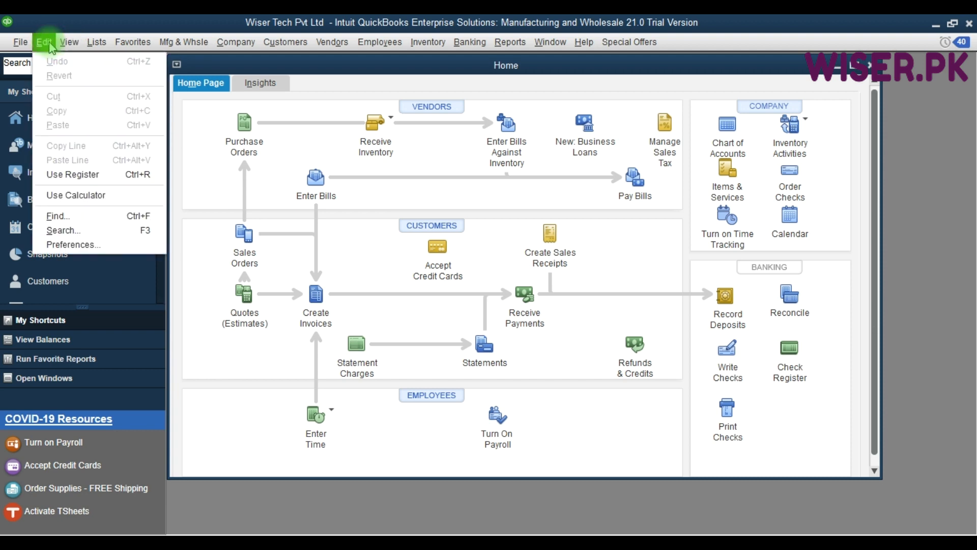
left_click(66, 245)
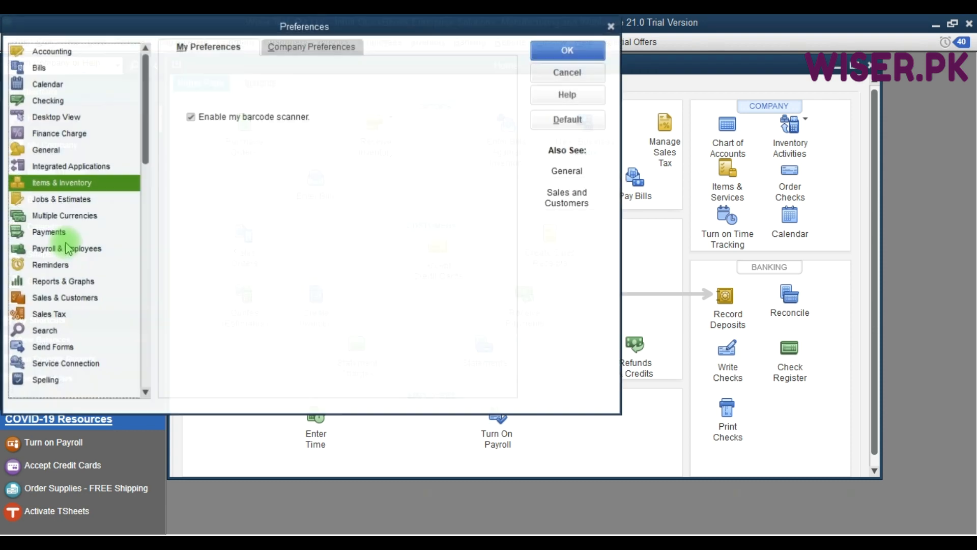
left_click(328, 53)
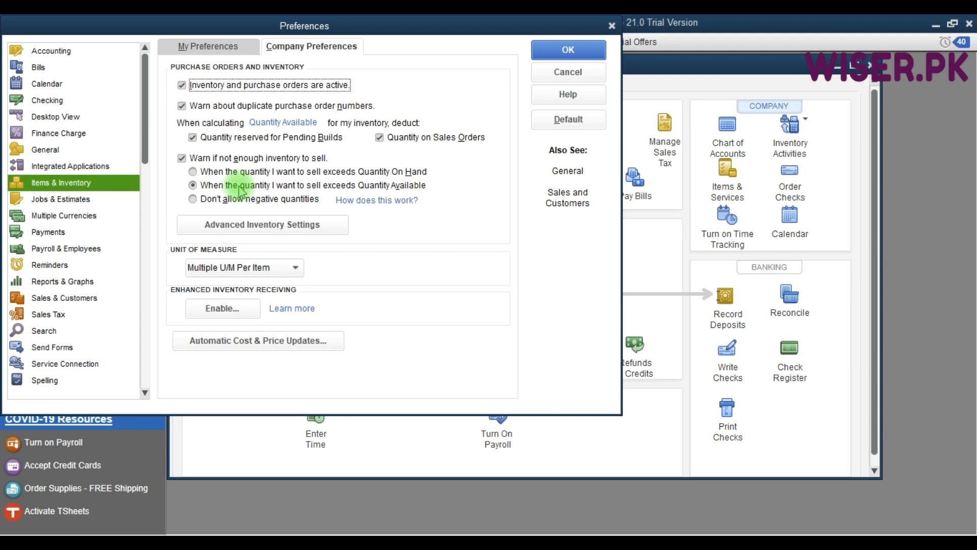
left_click(193, 199)
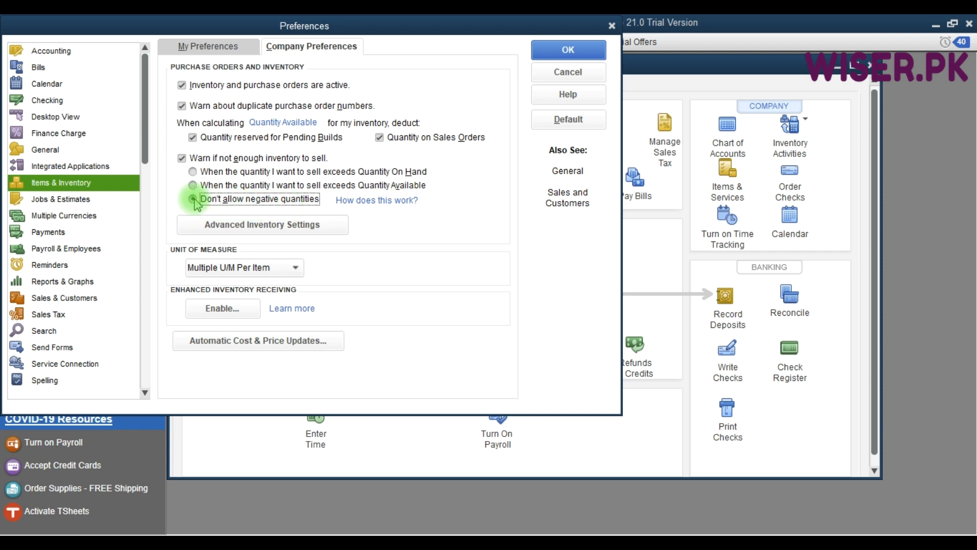
left_click(564, 49)
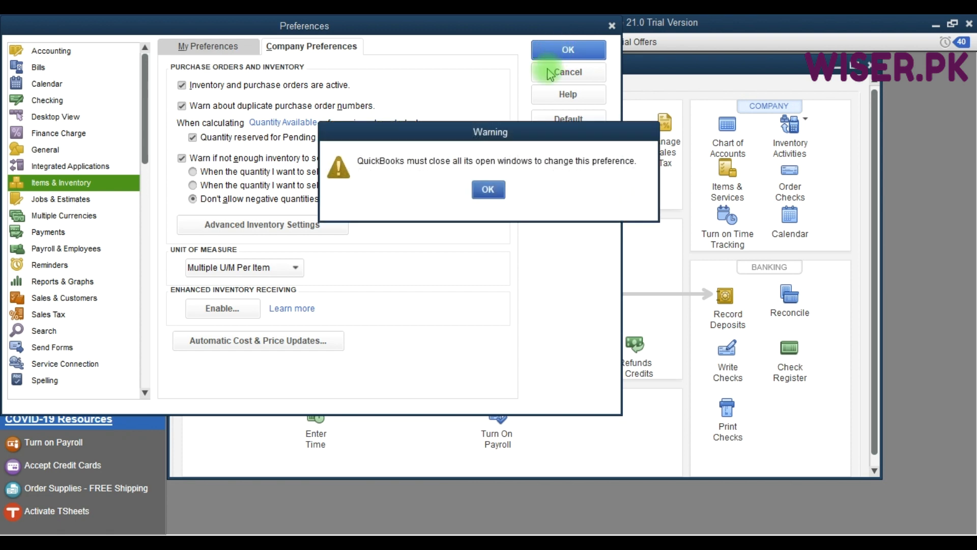
left_click(488, 189)
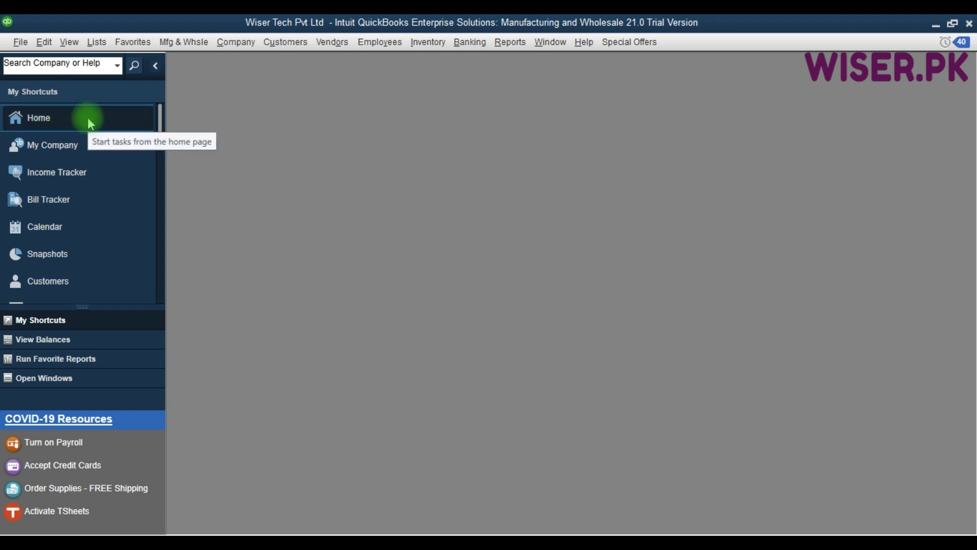
Start a new invoice and enter the HP Computer Board complete item on its first line
key("ctrl+i")
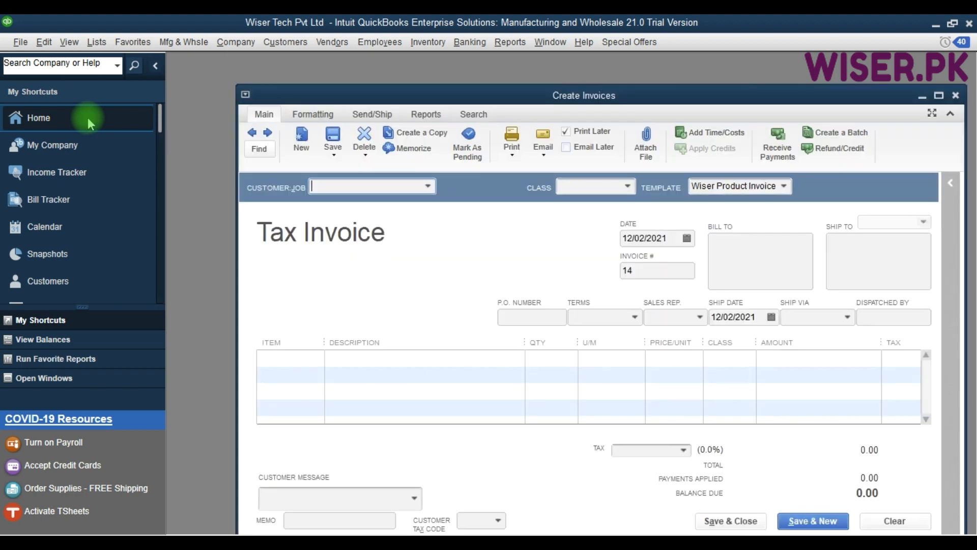
left_click(304, 357)
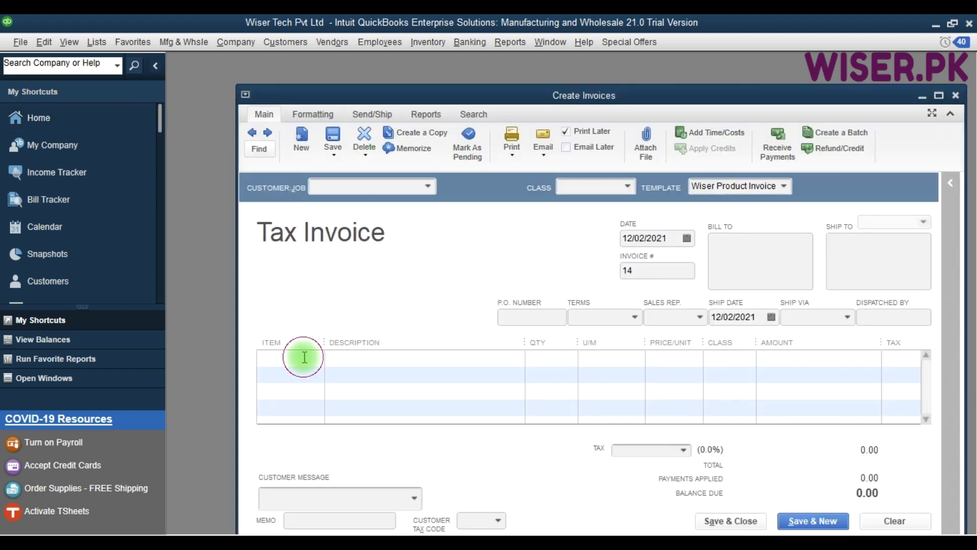
type("c")
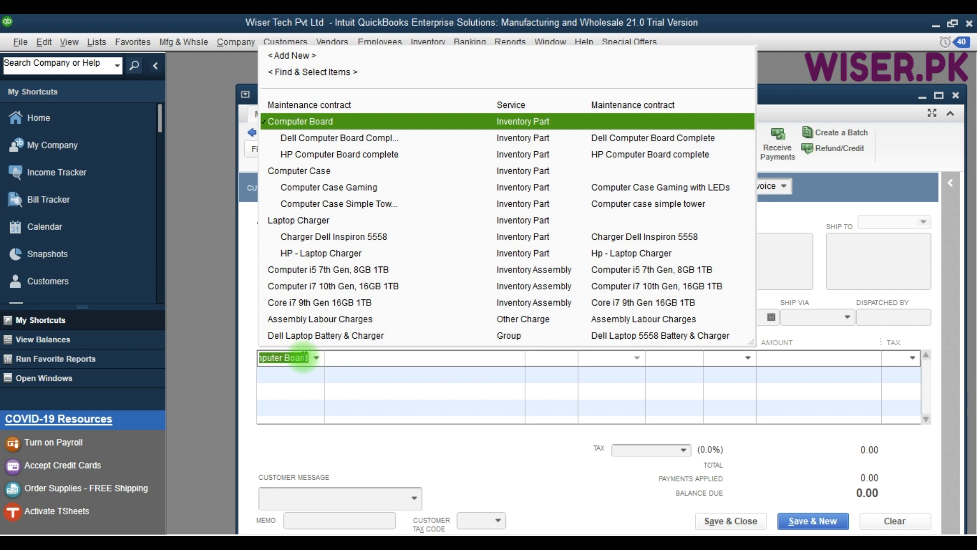
key("Down")
key("Down")
key("Tab")
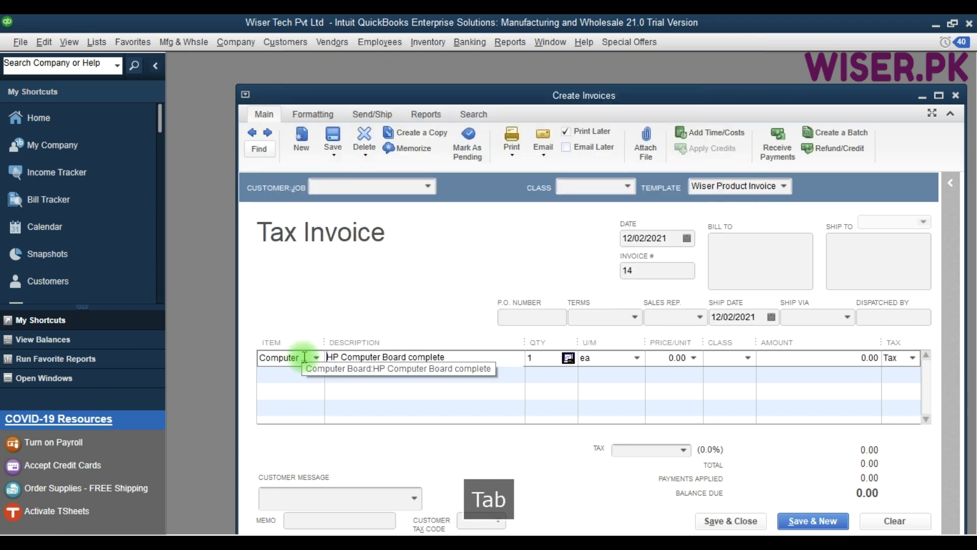
Try to set the HP Computer Board line's quantity to 100 ea, and dismiss the negative on-hand notice after reading it
key("Tab")
type("100")
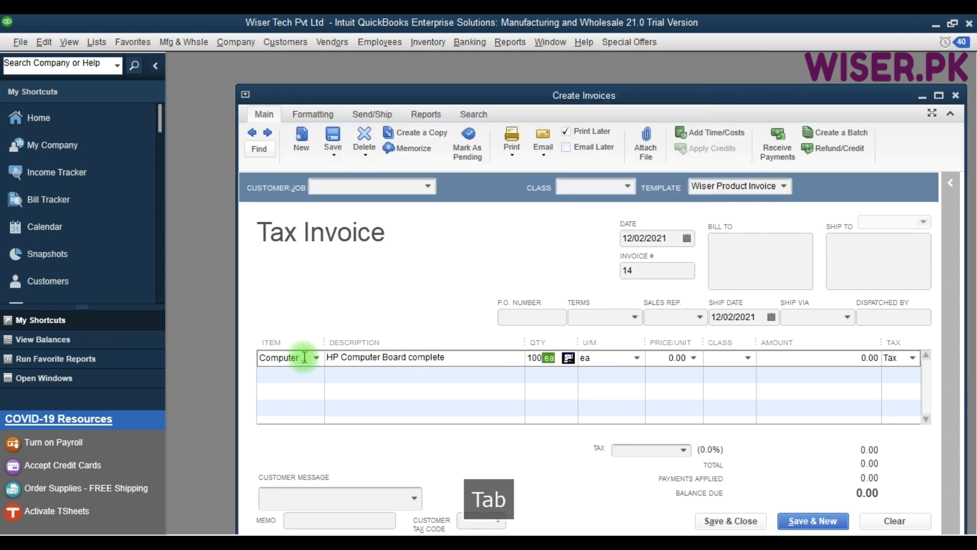
key("Tab")
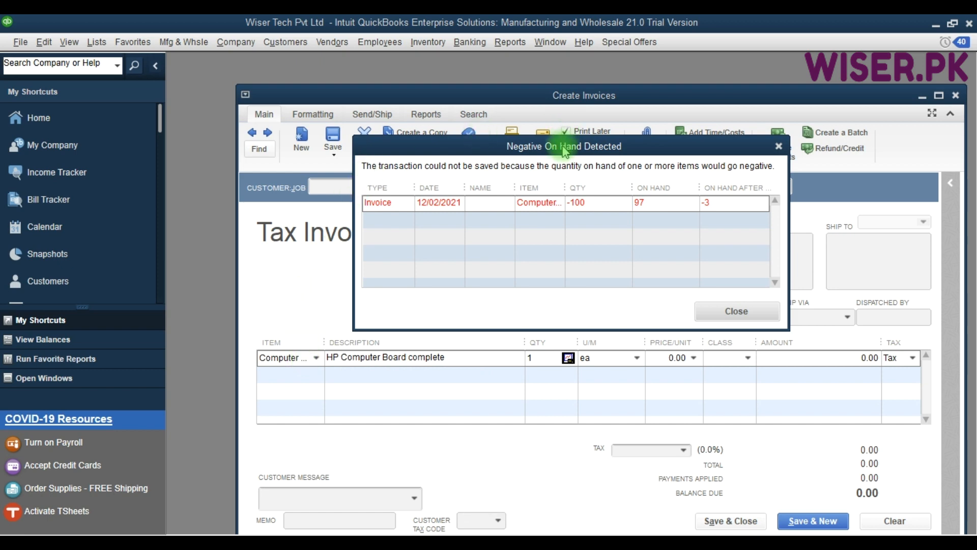
left_click_drag(564, 151, 482, 125)
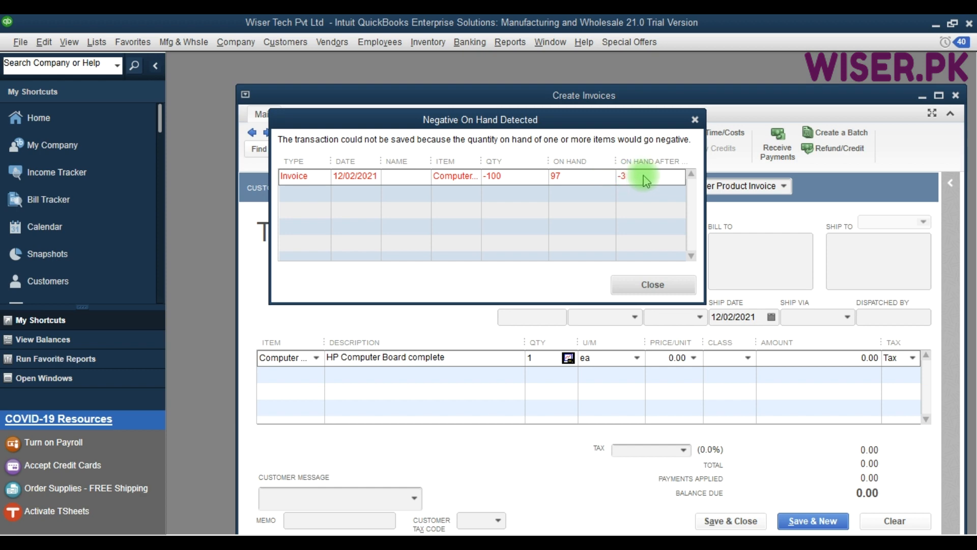
key("F9")
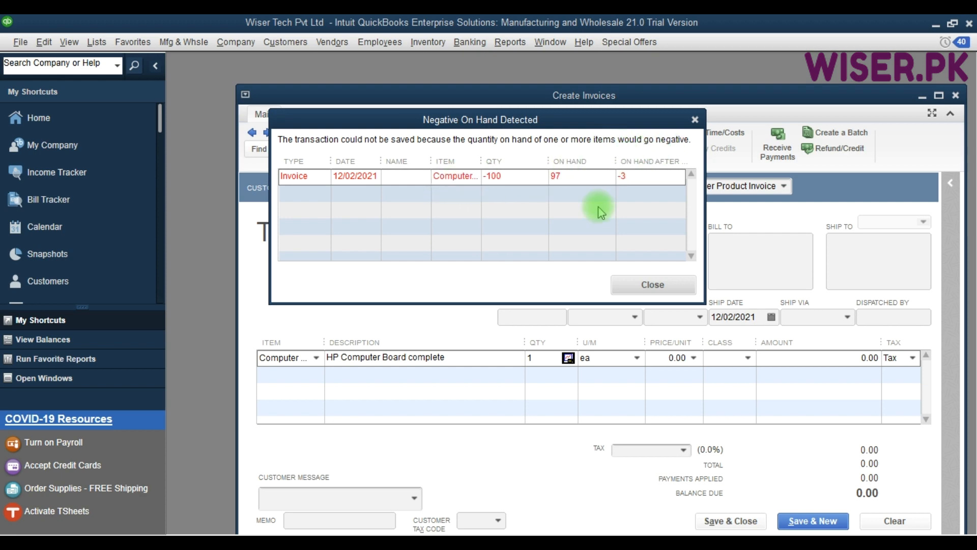
left_click(652, 286)
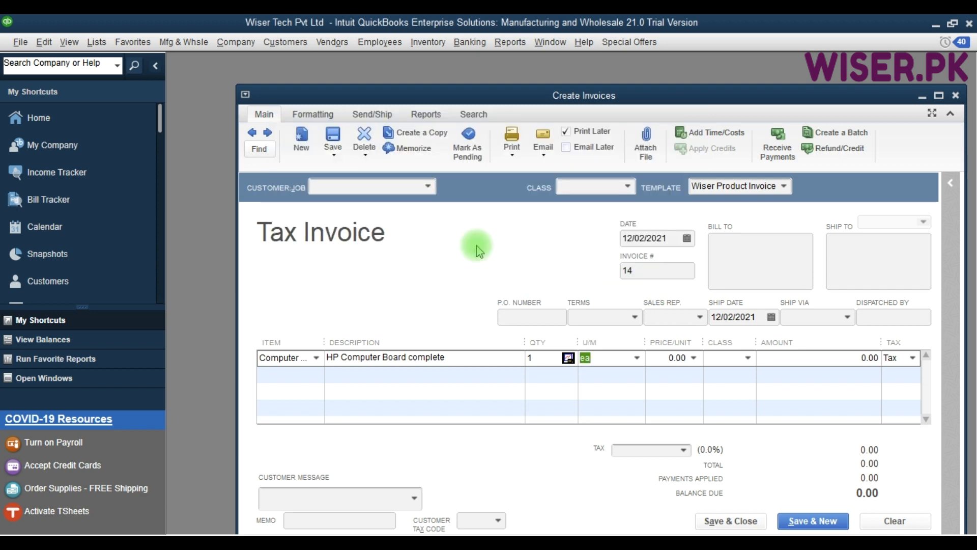
Discard the test invoice, dismissing the cash basis notice and declining to record the transaction
key("Escape")
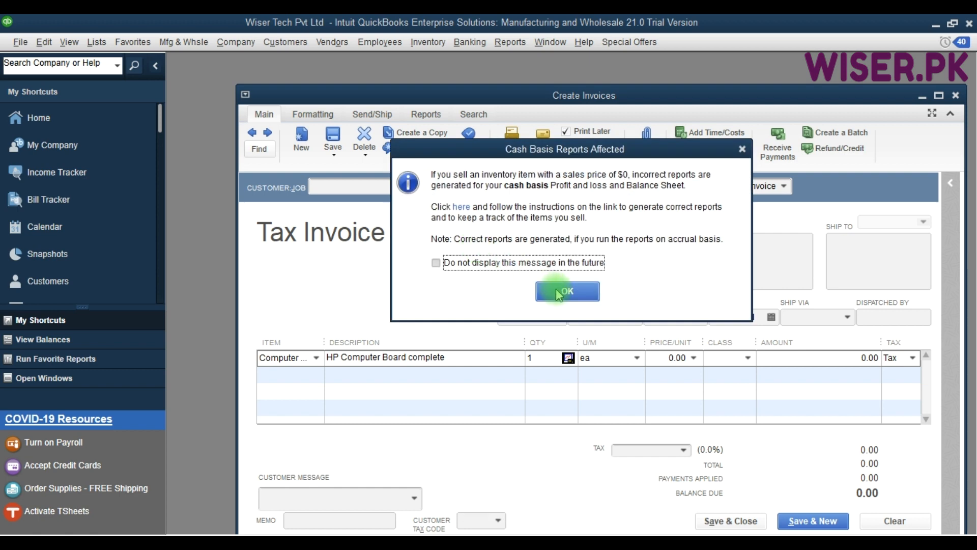
left_click(558, 294)
left_click(484, 188)
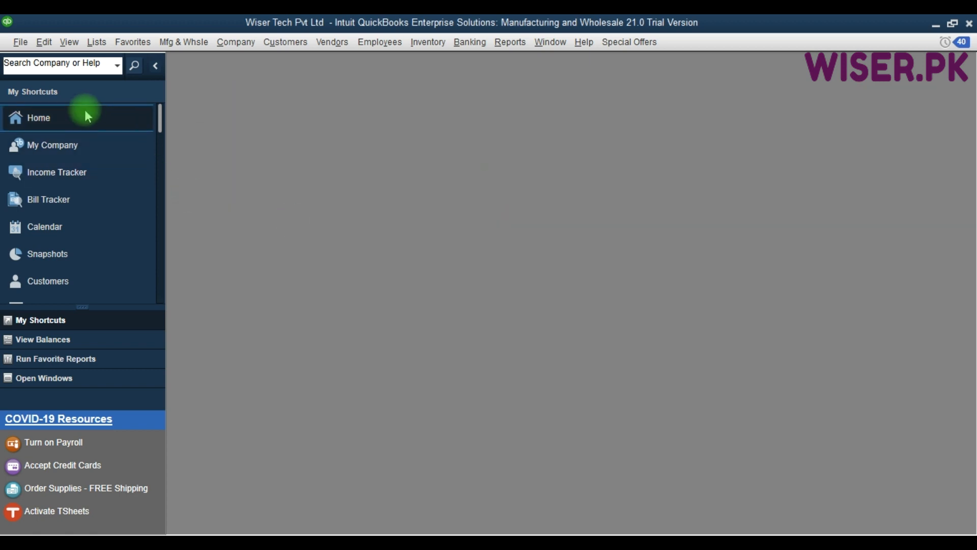
Start a new Inventory Part item from the item list and go to its Barcode Number field
left_click(86, 114)
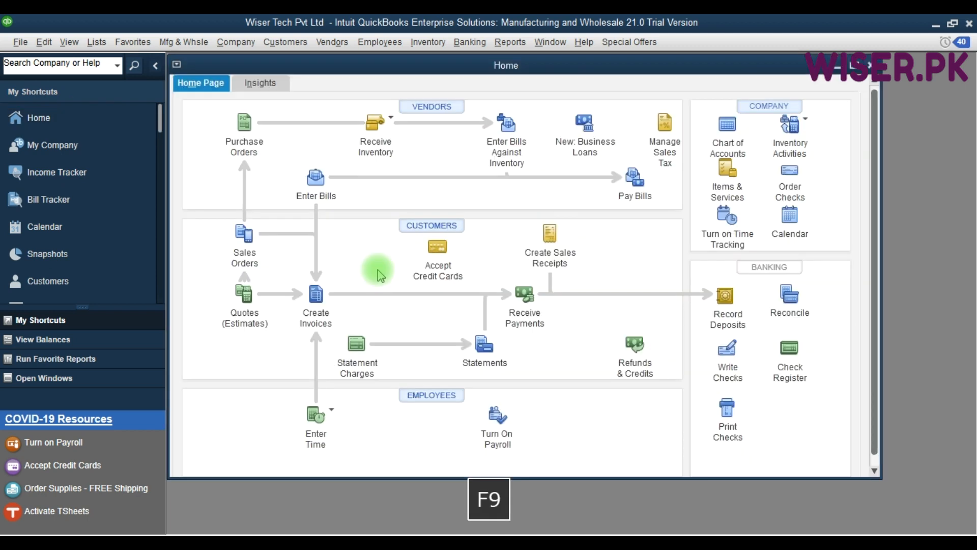
left_click(719, 181)
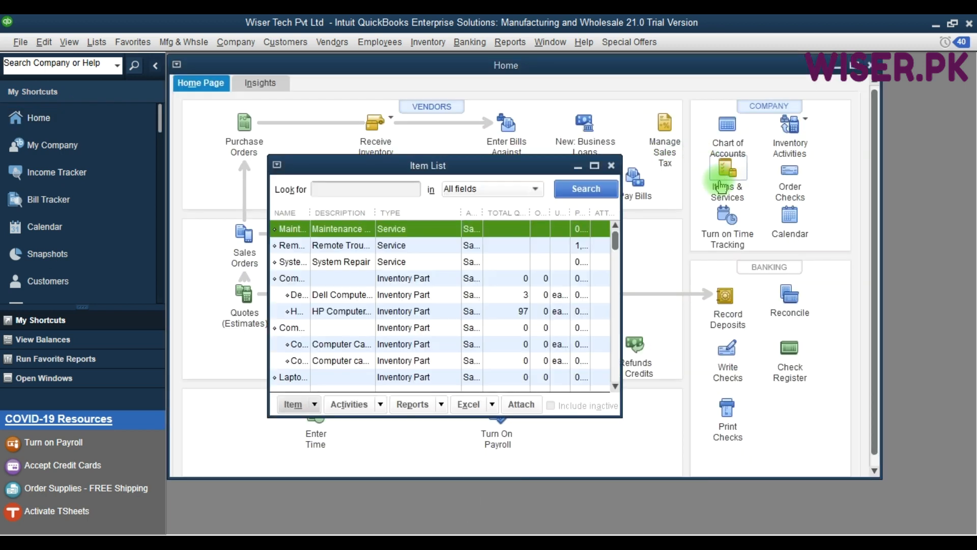
key("ctrl+n")
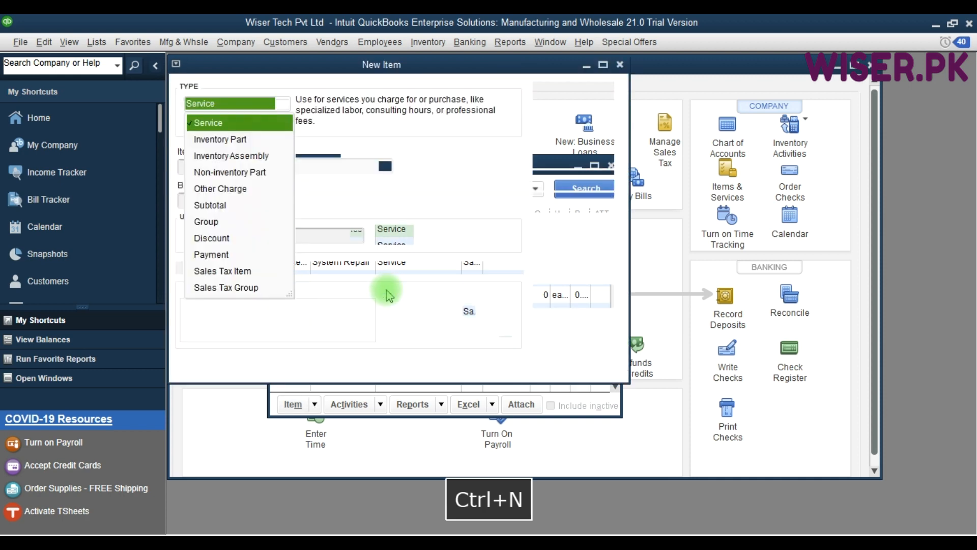
left_click(247, 144)
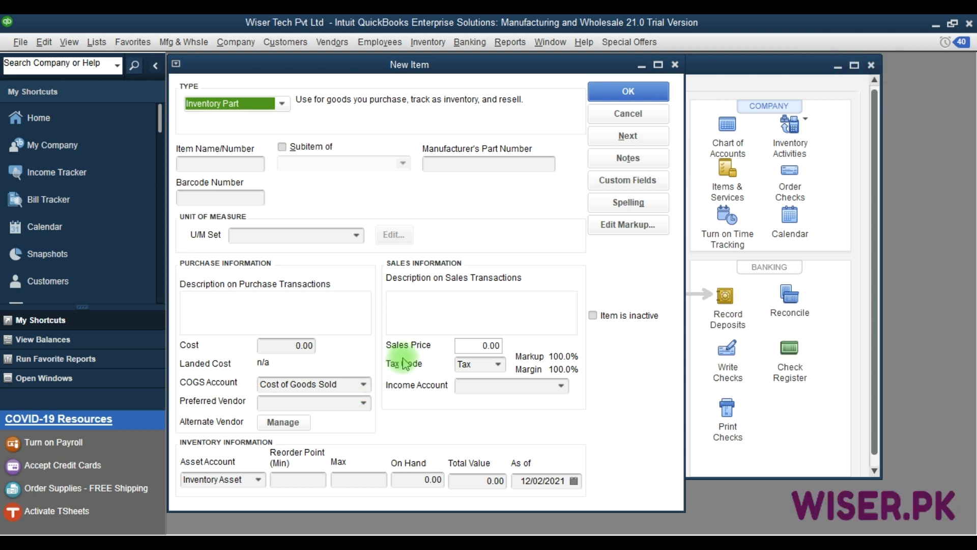
key("F9")
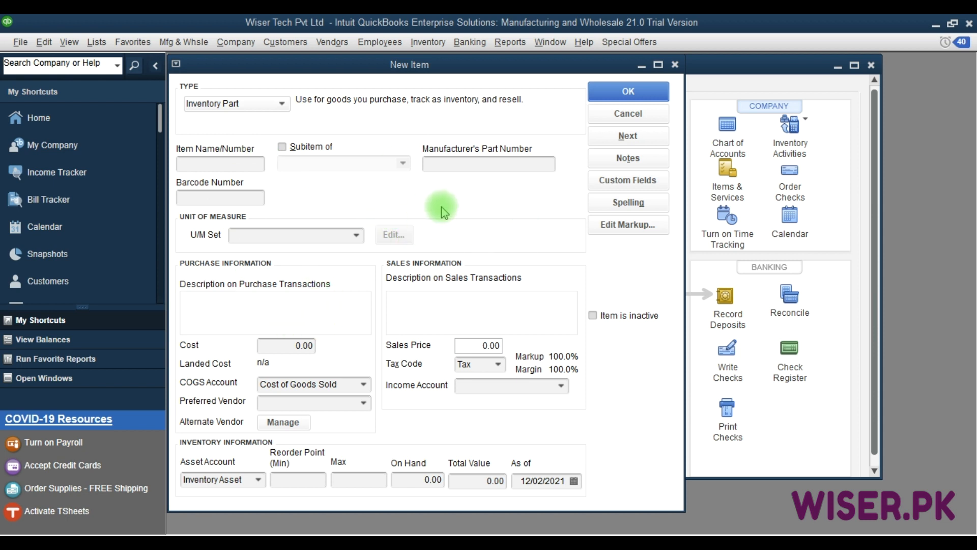
left_click(218, 202)
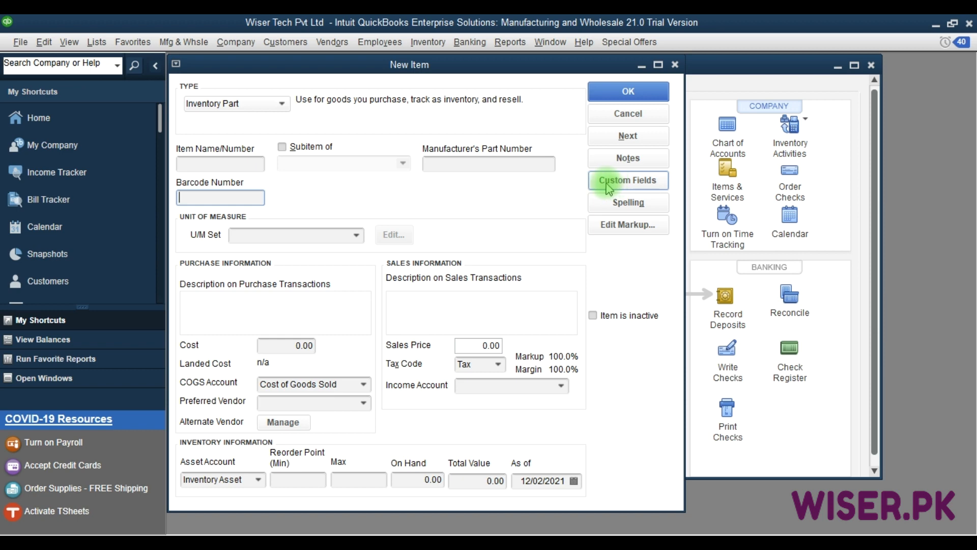
left_click(212, 201)
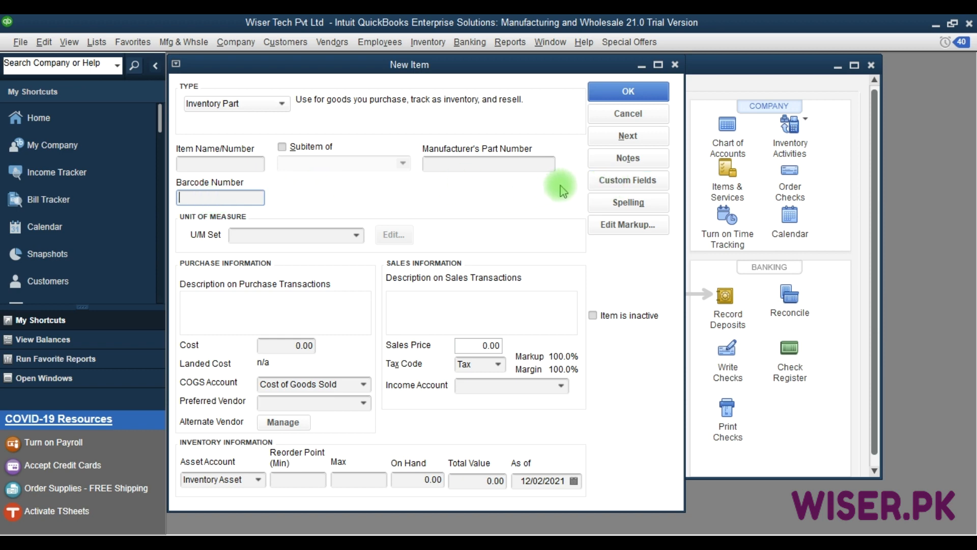
Open the custom field setup for items from the new item, suppressing the no-custom-fields notice for the future
left_click(647, 183)
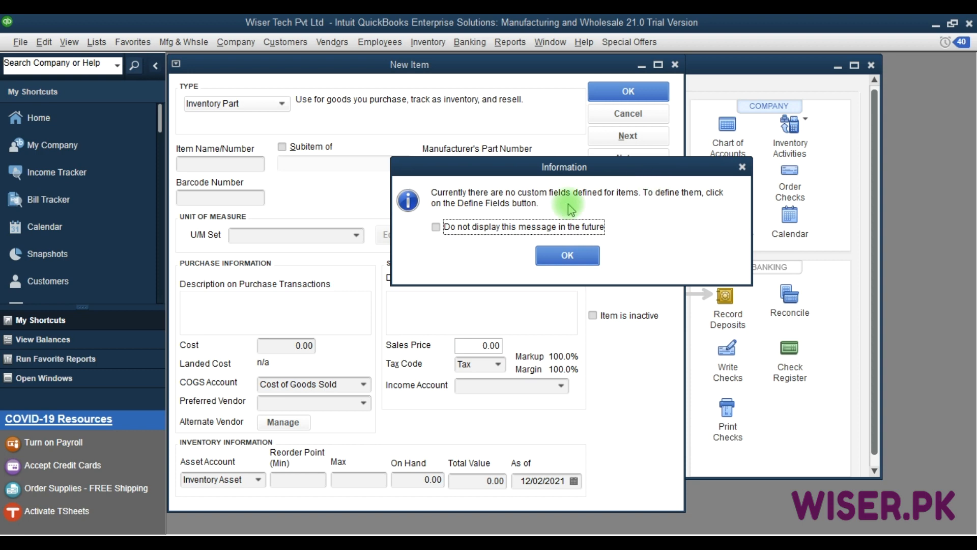
left_click(481, 226)
left_click(567, 256)
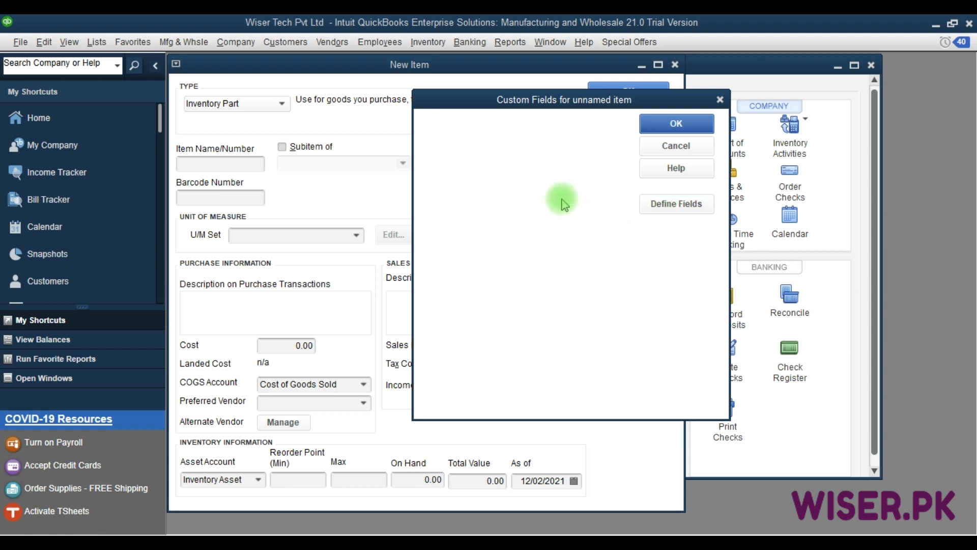
left_click(686, 209)
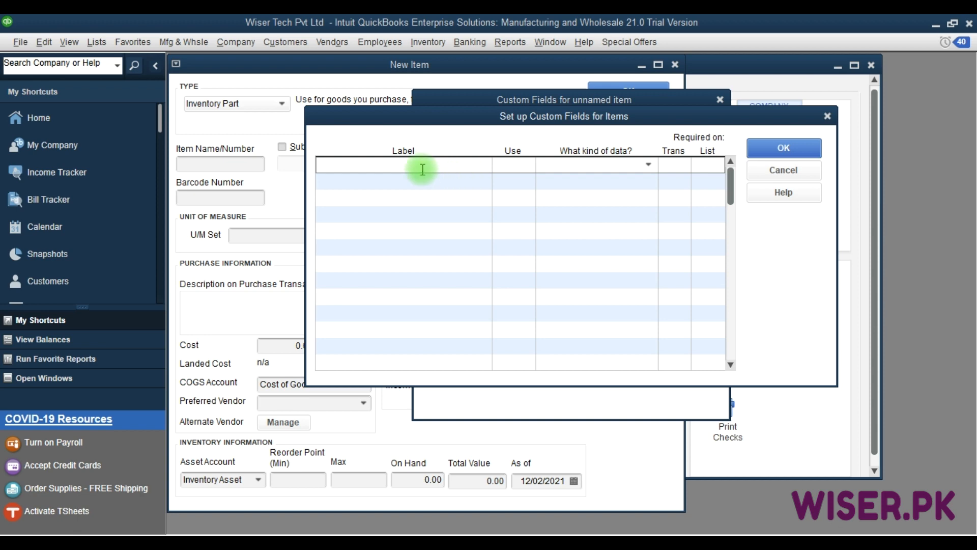
Define an item custom field labelled Movement, put it in use and make it required on transactions
left_click(391, 169)
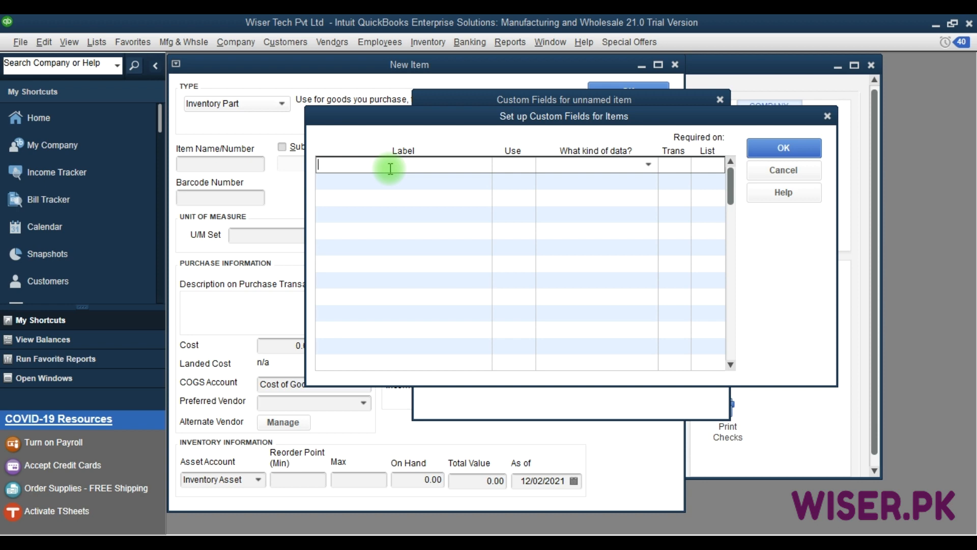
type("Movement")
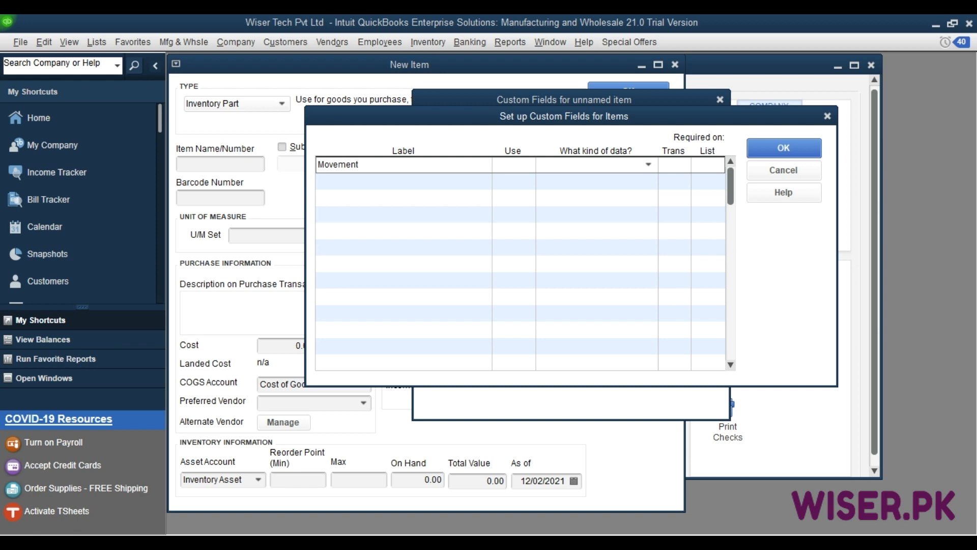
key("Tab")
left_click(511, 164)
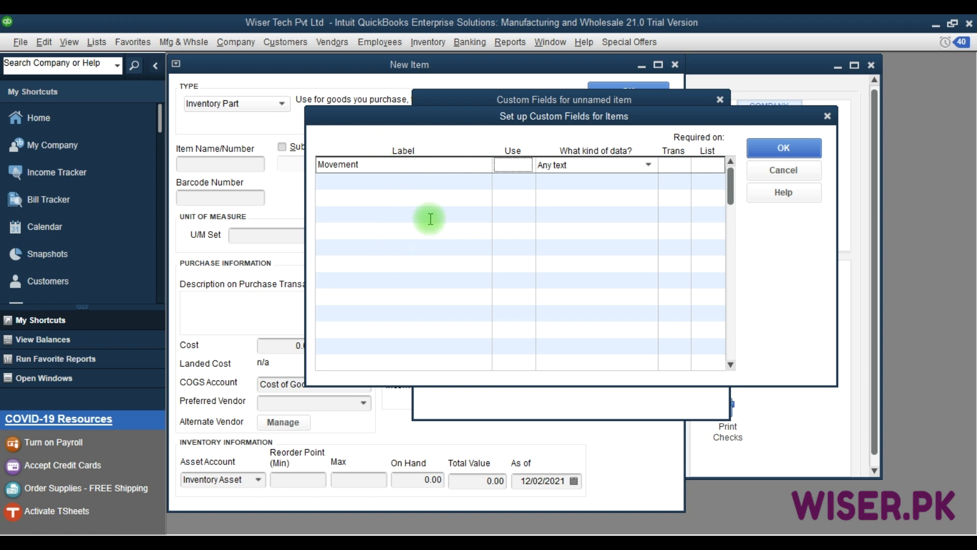
left_click(517, 163)
left_click(674, 166)
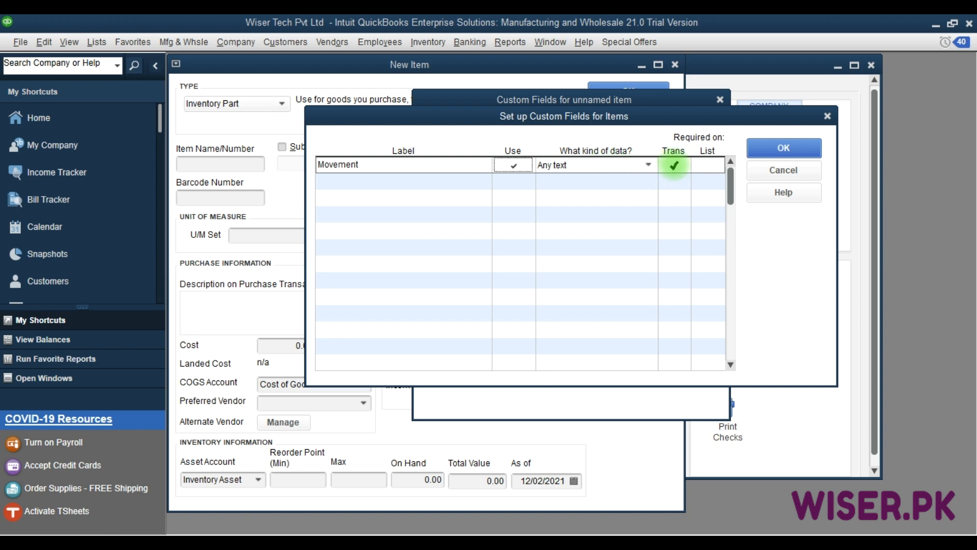
left_click(696, 166)
left_click(680, 165)
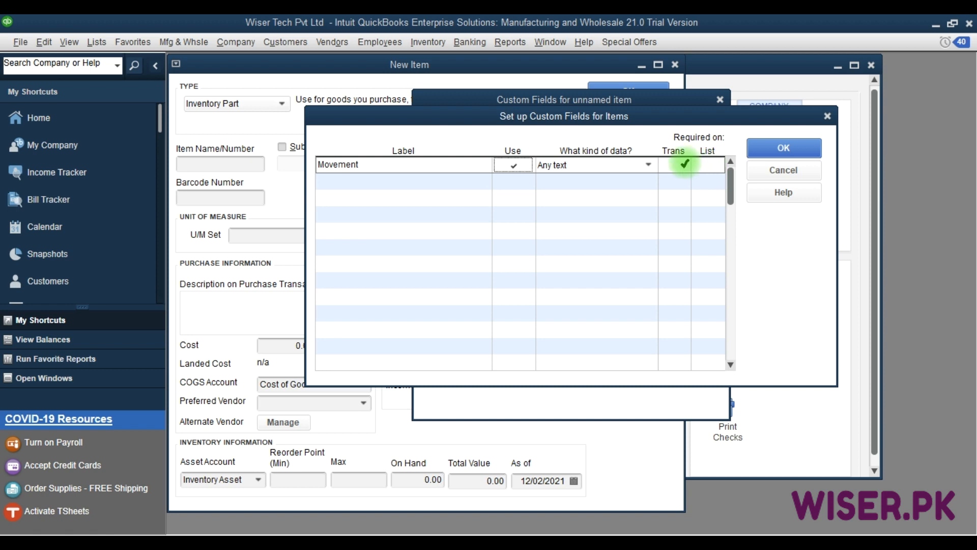
Require the Movement field on transactions and in the item list for Inventory, Assembly and Part items, excluding Service
left_click(708, 165)
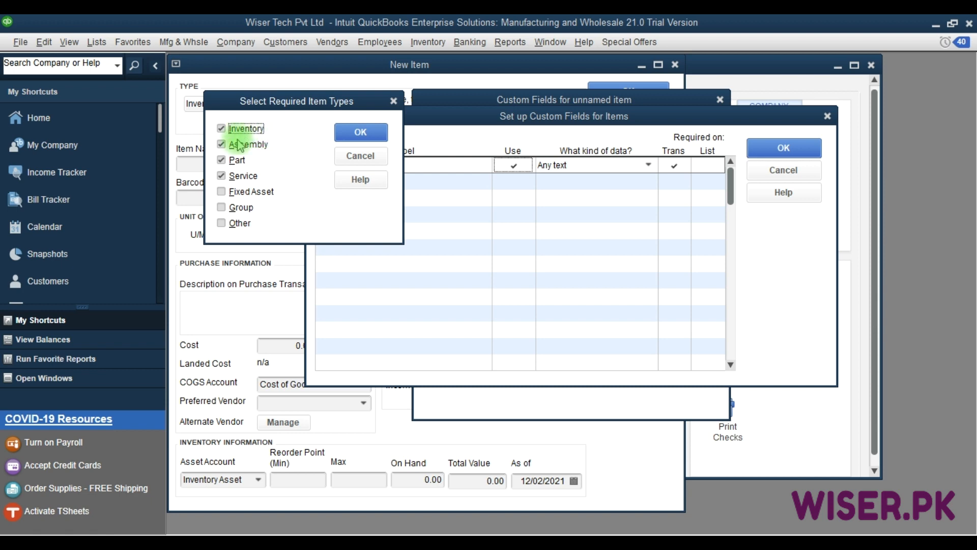
left_click(222, 178)
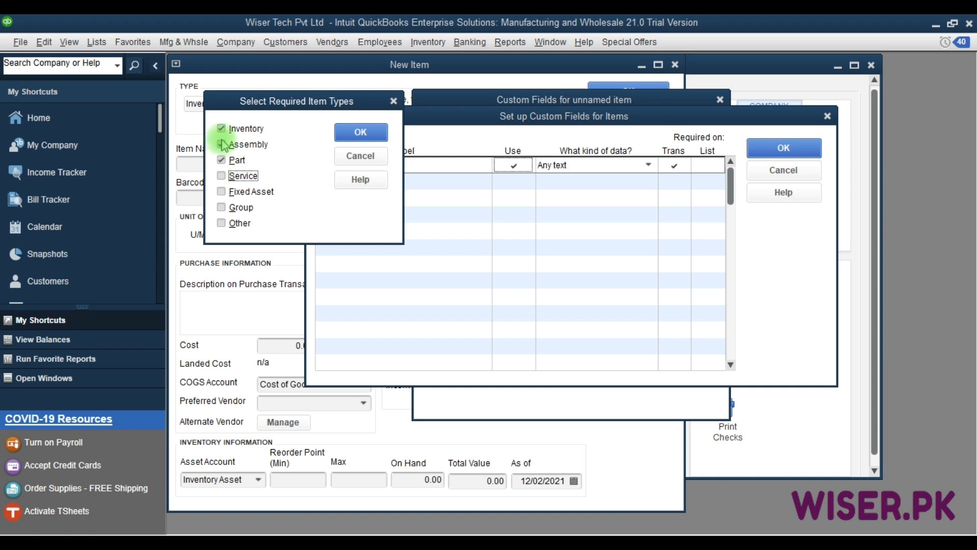
left_click(222, 160)
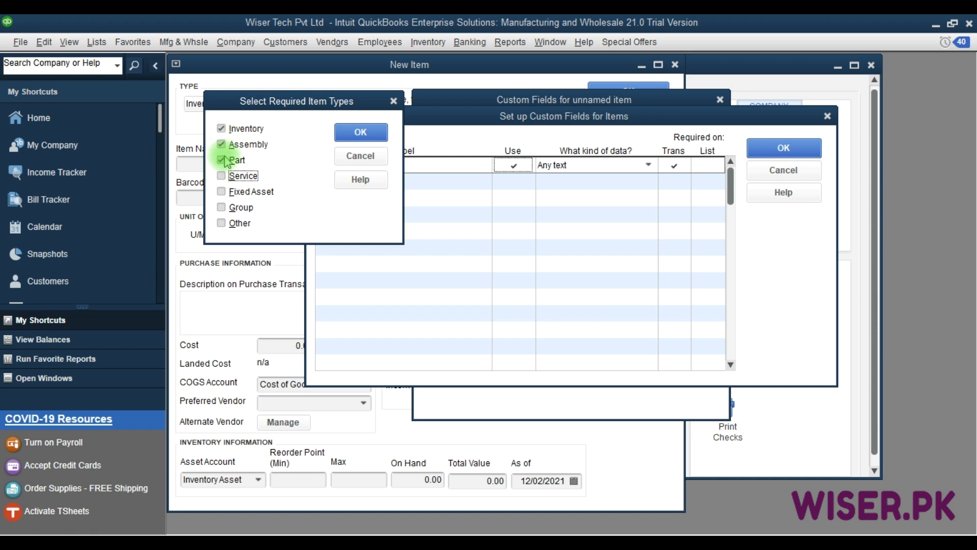
left_click(360, 133)
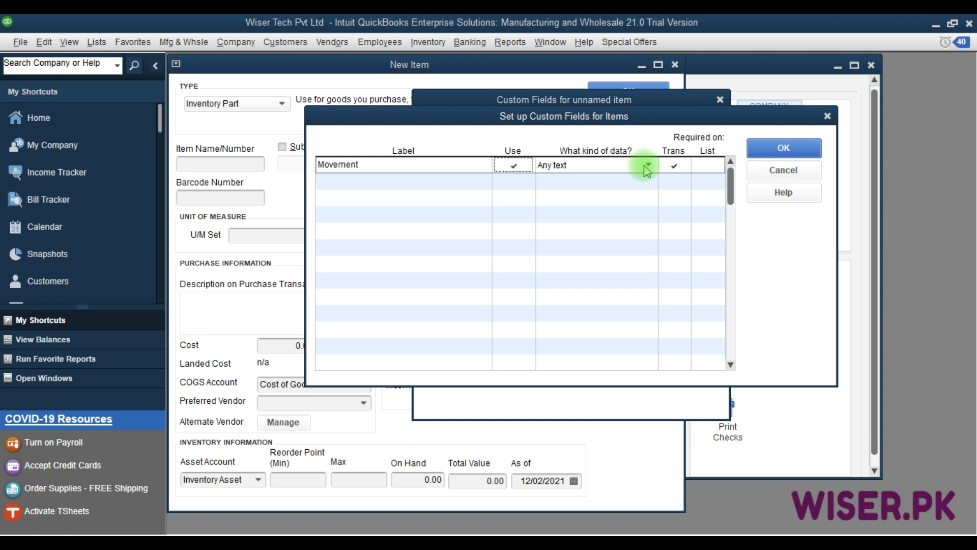
left_click(708, 165)
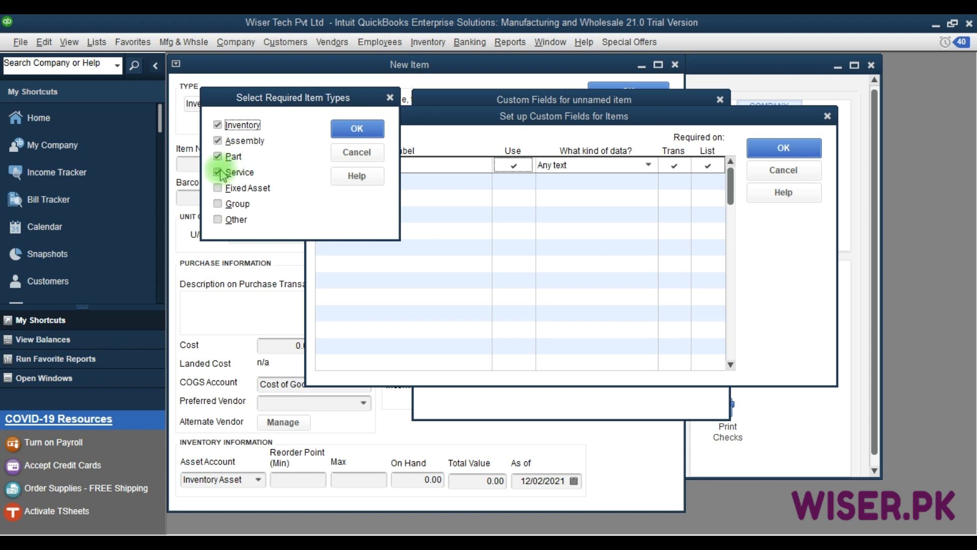
left_click(218, 172)
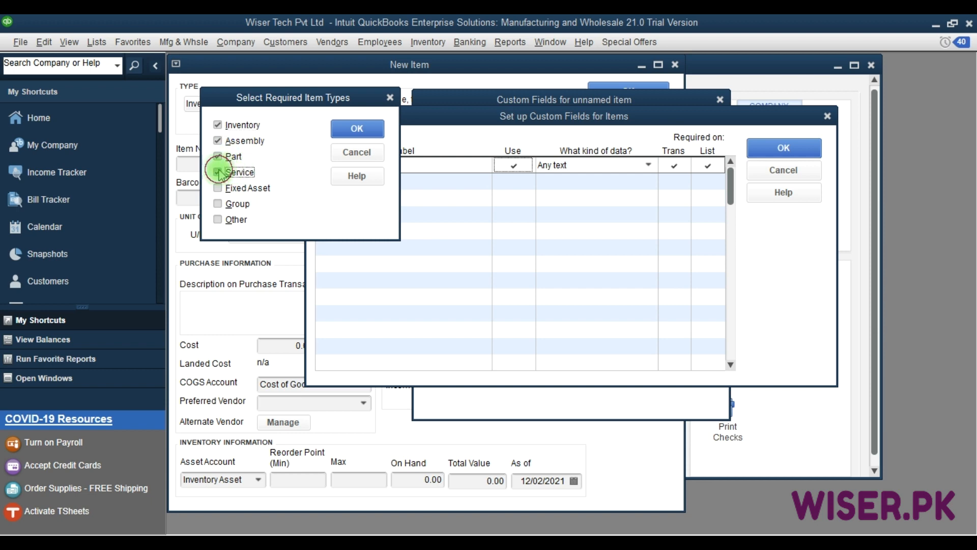
left_click(351, 130)
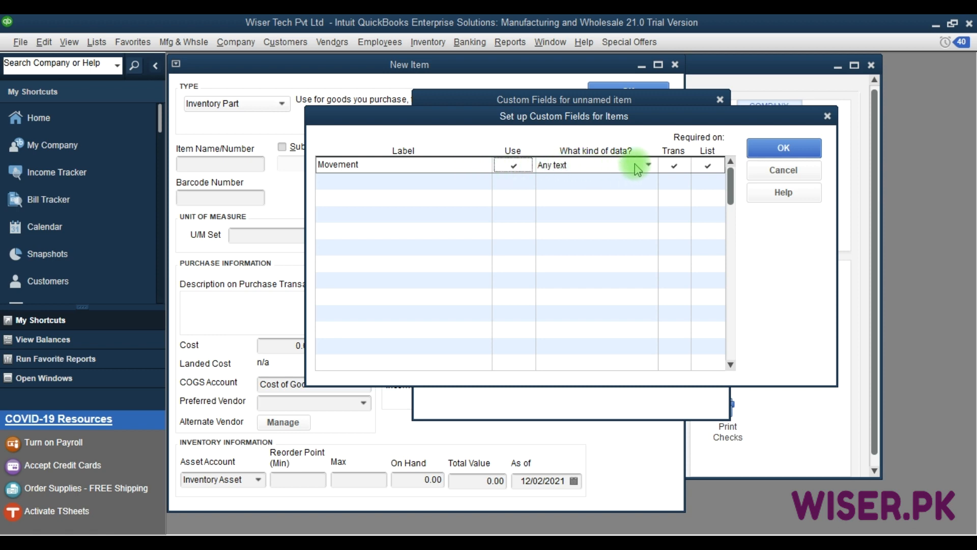
Set the Movement field's kind of data to a user's multi-choice list
left_click(649, 167)
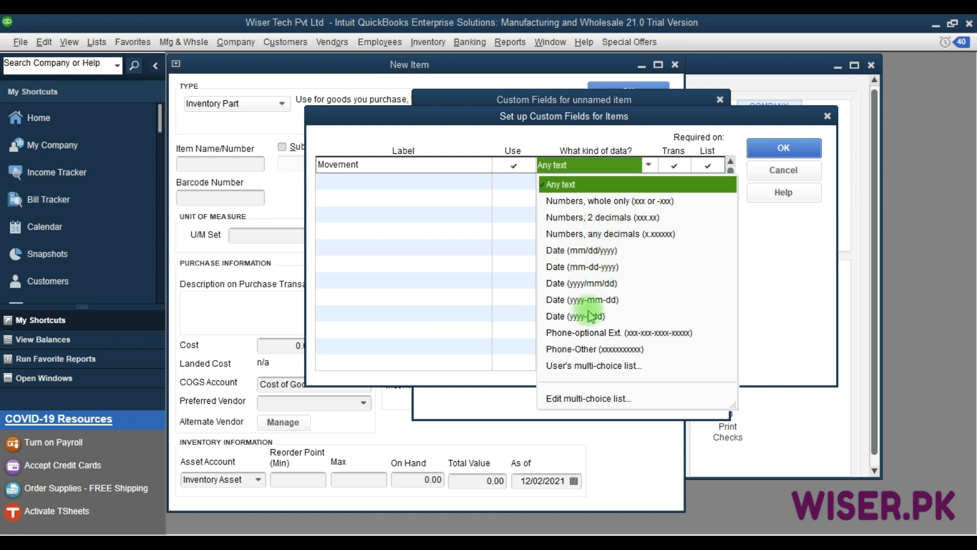
left_click(593, 368)
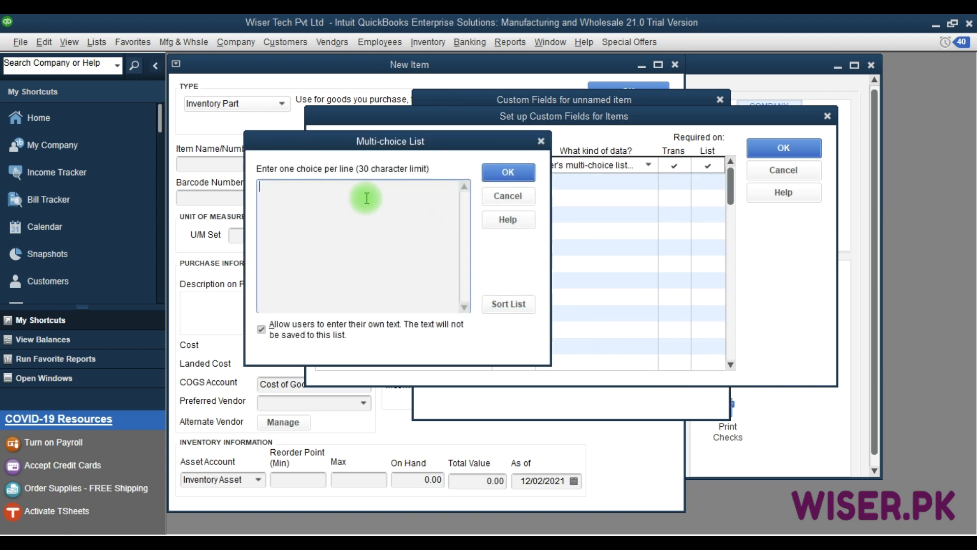
key("F9")
type("lfsjlfjsal")
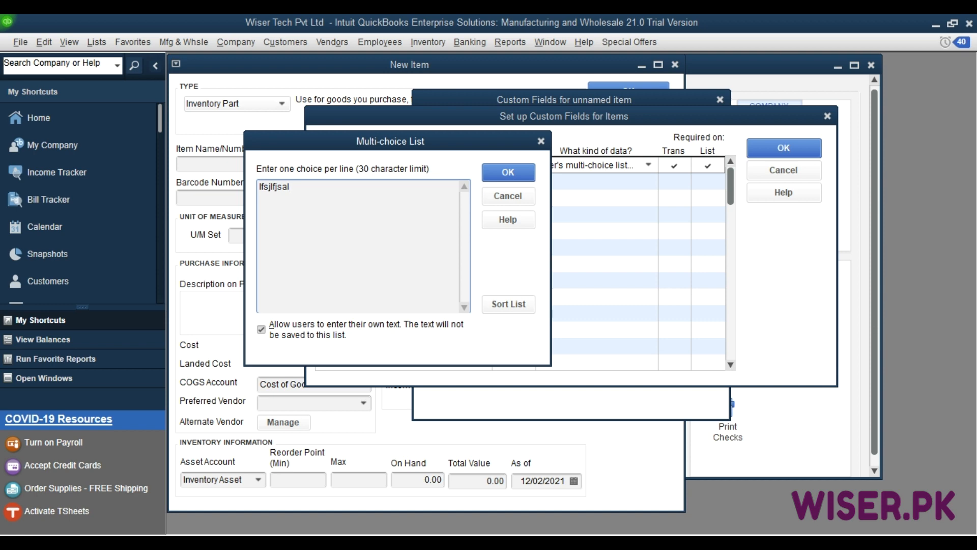
left_click(326, 185)
key("BackSpace")
key("BackSpace")
key("BackSpace")
key("BackSpace")
key("BackSpace")
key("BackSpace")
key("BackSpace")
key("BackSpace")
key("BackSpace")
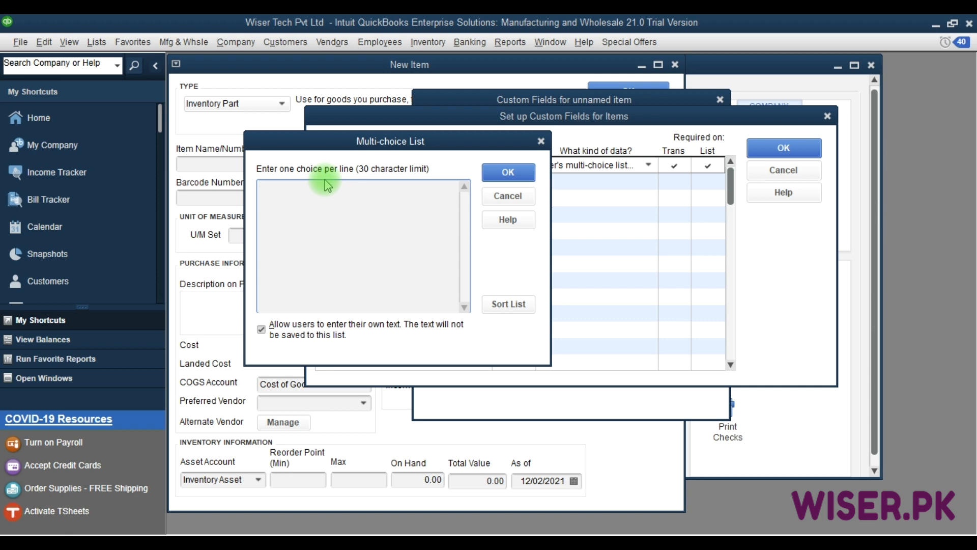
Enter Fast, Average, Slow and Non Moving as the Movement field's choices, one per line
type("Fast")
key("Return")
type("Averga")
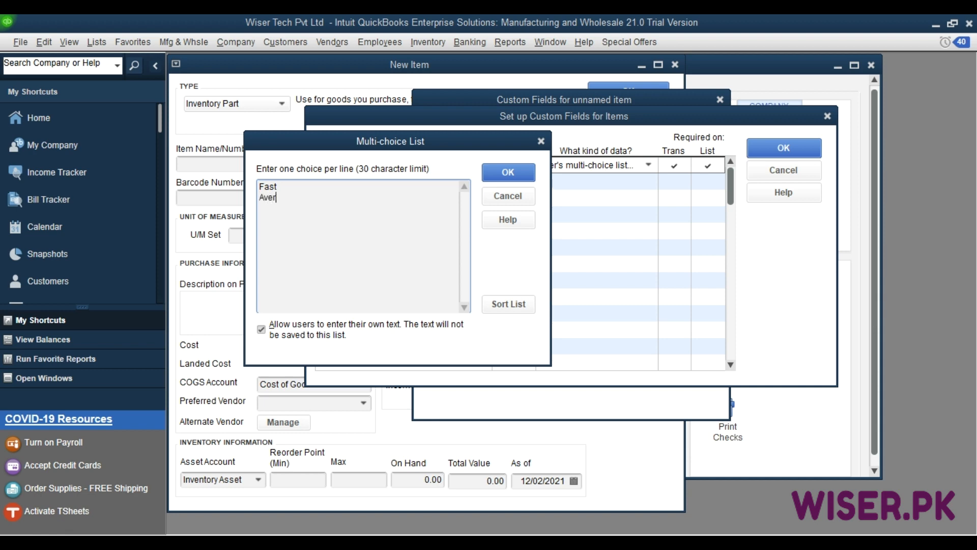
key("BackSpace")
key("BackSpace")
type("age")
key("Return")
type("Slow")
key("Return")
left_click(318, 284)
type("Non Moving")
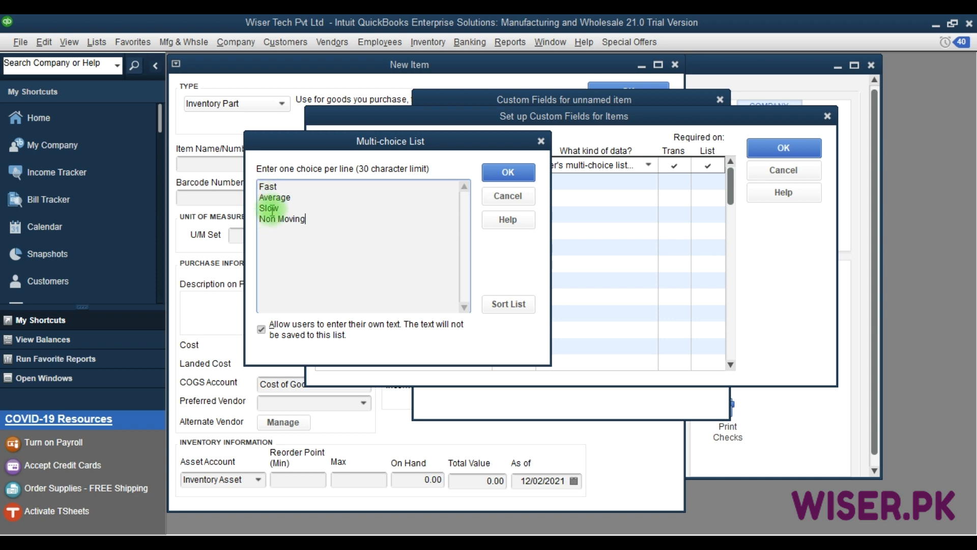
Disallow users from entering their own text for the Movement choices and accept the multi-choice list
left_click(271, 303)
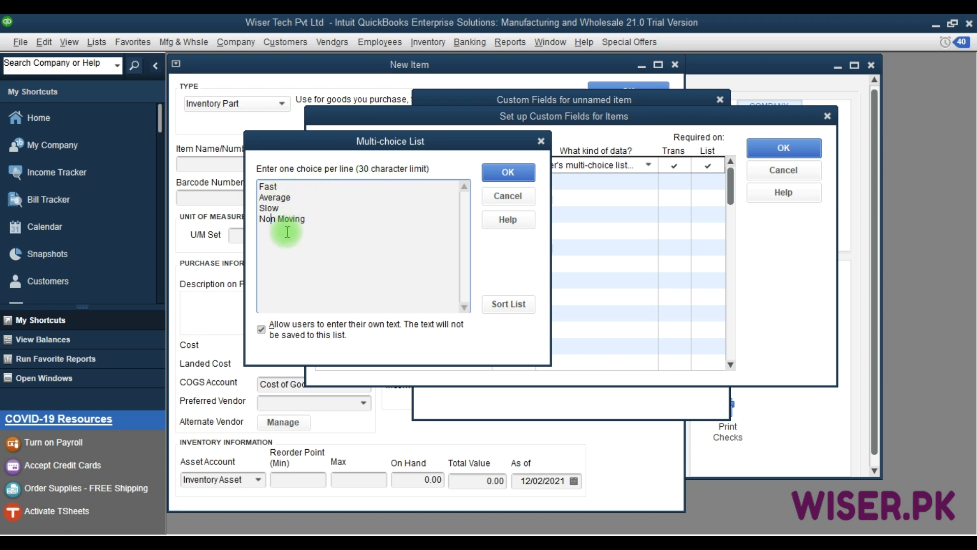
left_click(261, 331)
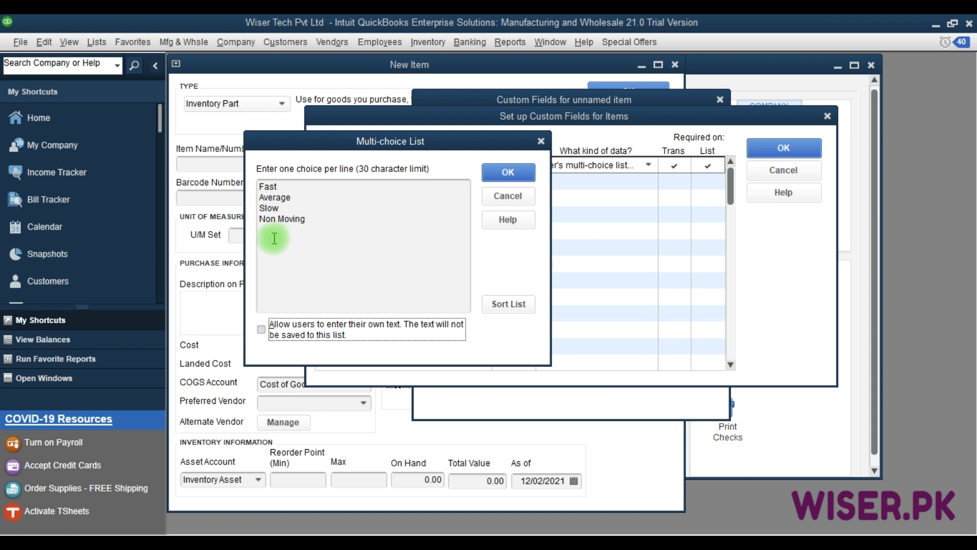
left_click(508, 173)
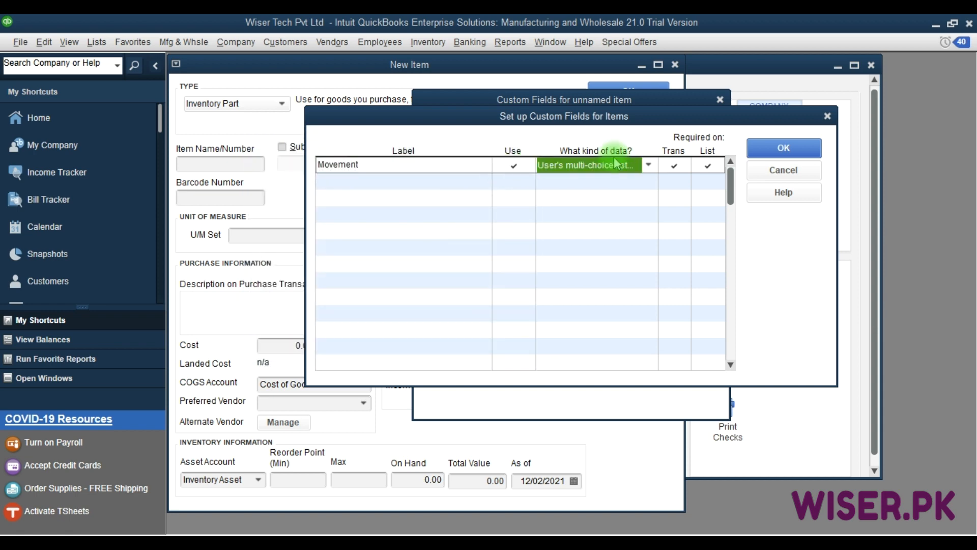
Reopen the Movement field's multi-choice list for editing and try adding a fifth test choice, then remove it
left_click(648, 164)
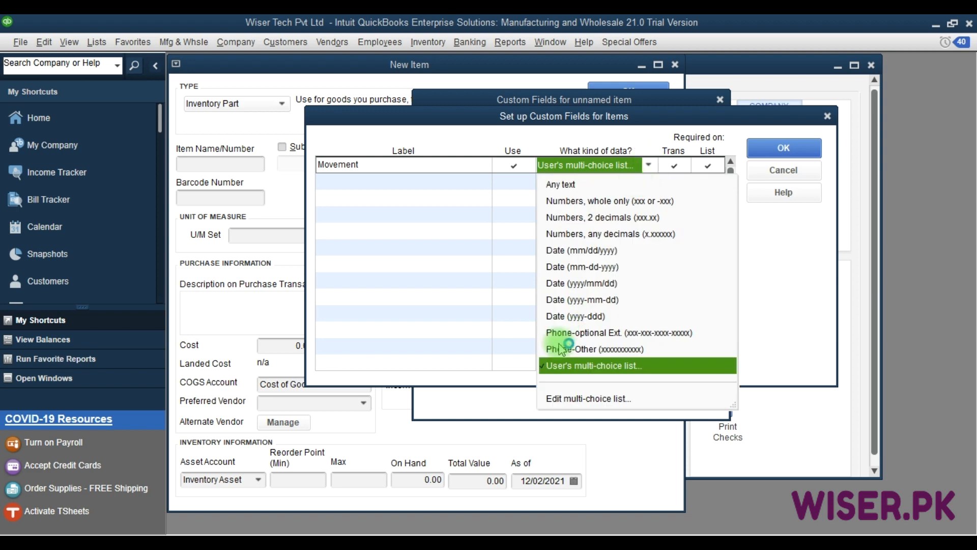
left_click(645, 405)
left_click(291, 244)
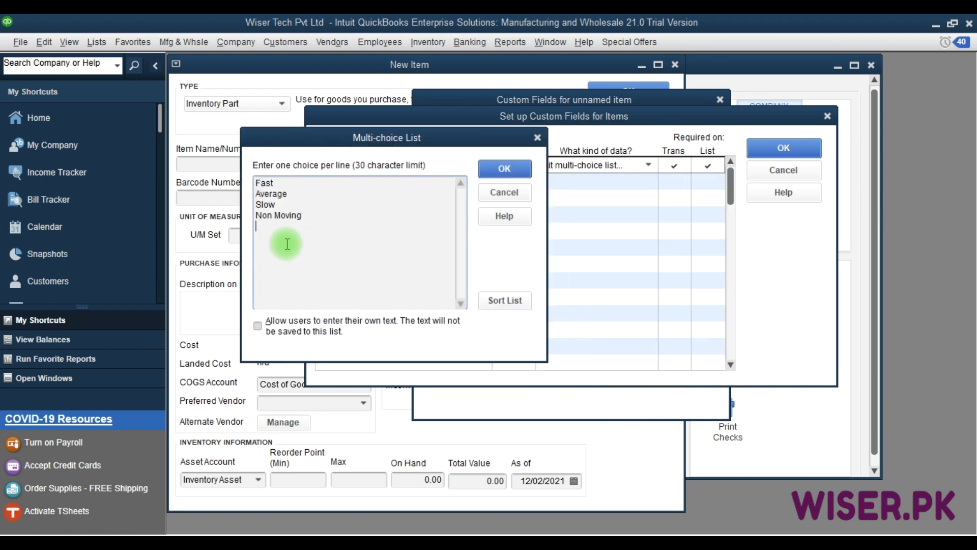
type("kjhkhkhj")
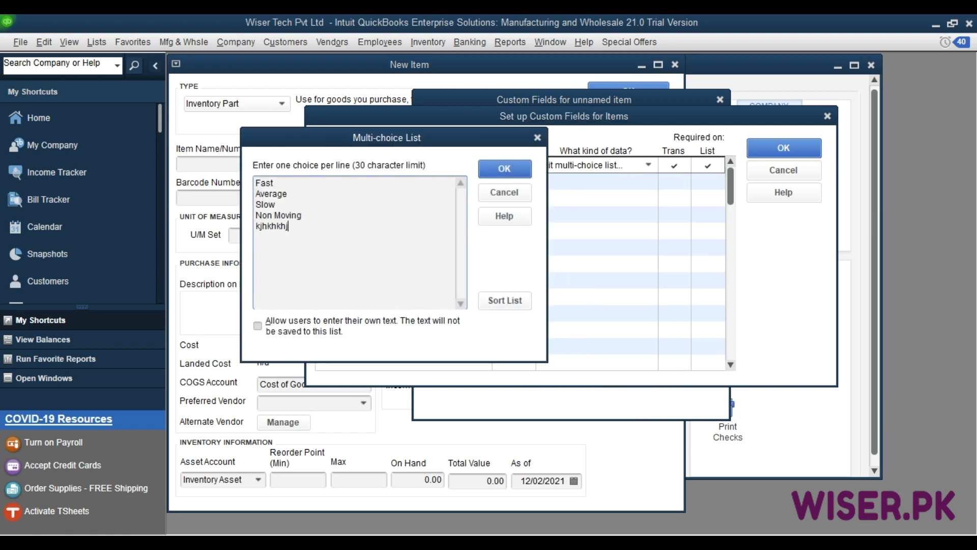
key("BackSpace")
key("BackSpace")
key("BackSpace")
key("BackSpace")
key("BackSpace")
key("BackSpace")
key("BackSpace")
key("BackSpace")
left_click(509, 168)
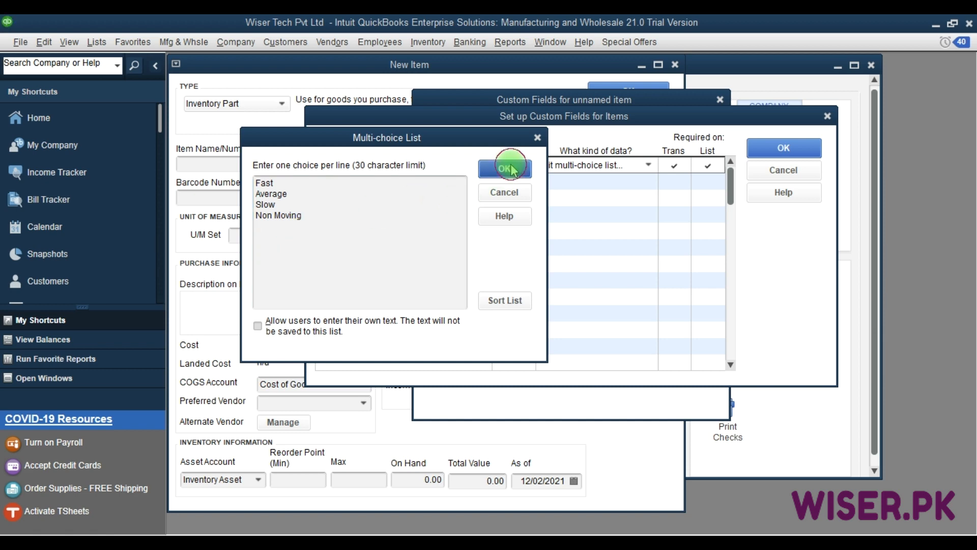
key("F9")
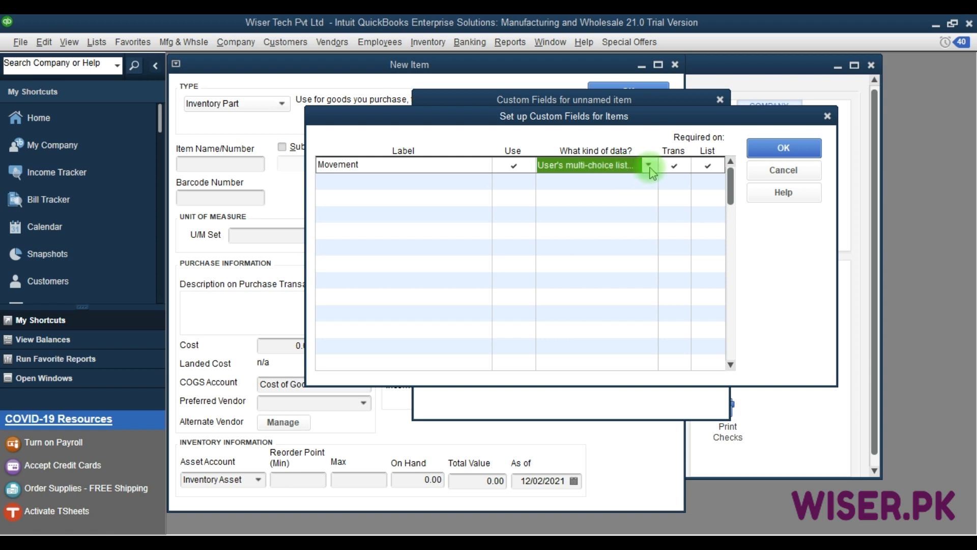
Define a second item custom field labelled Additional Info, put it in use and keep its kind of data as Any text
left_click(334, 183)
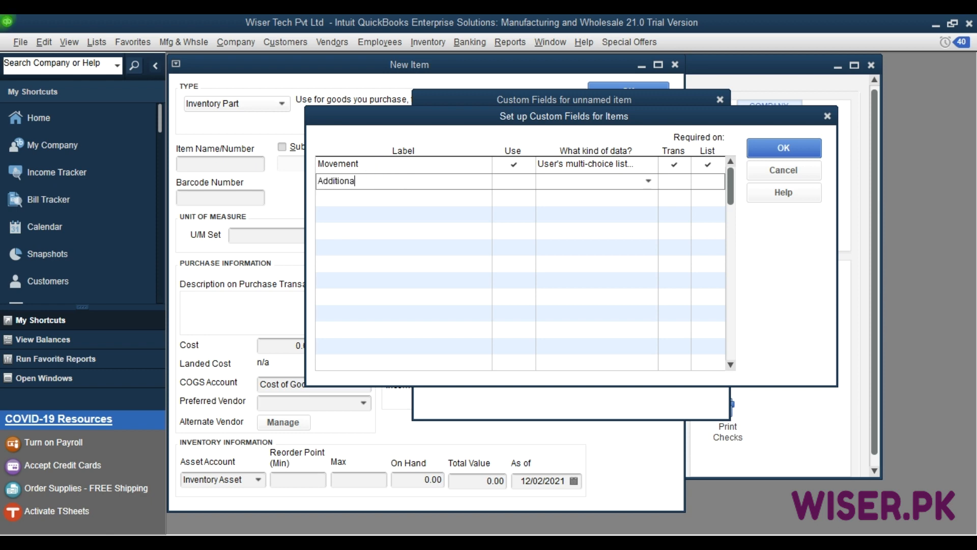
type("l Info")
key("Tab")
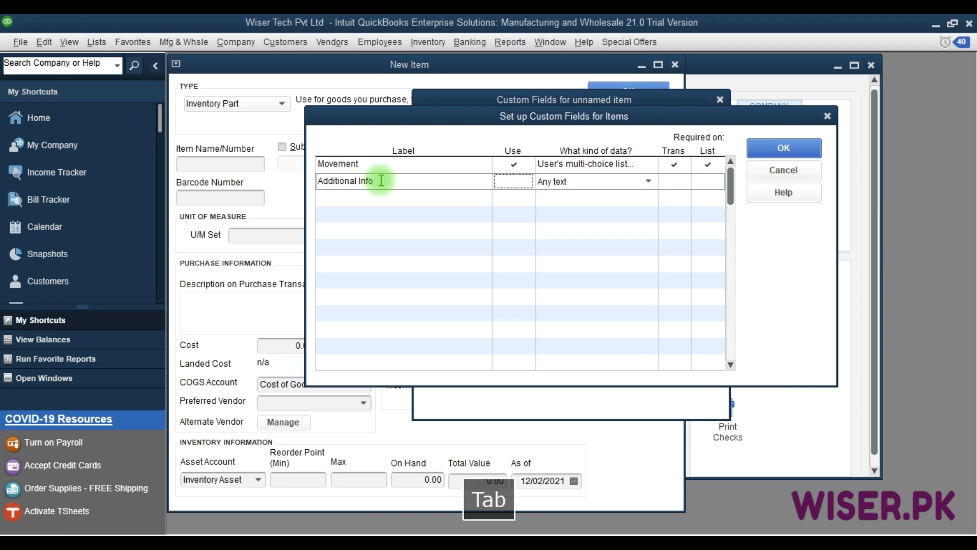
left_click(521, 181)
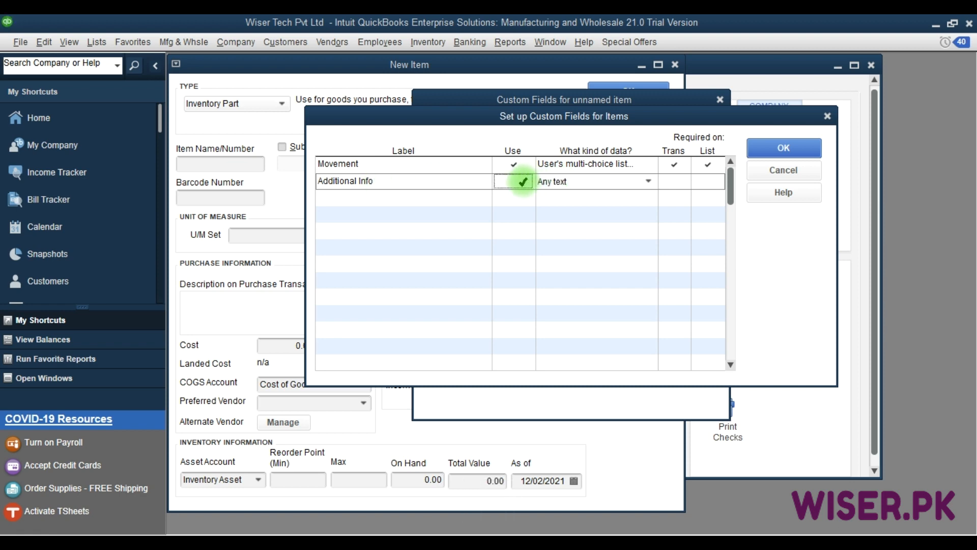
left_click(649, 181)
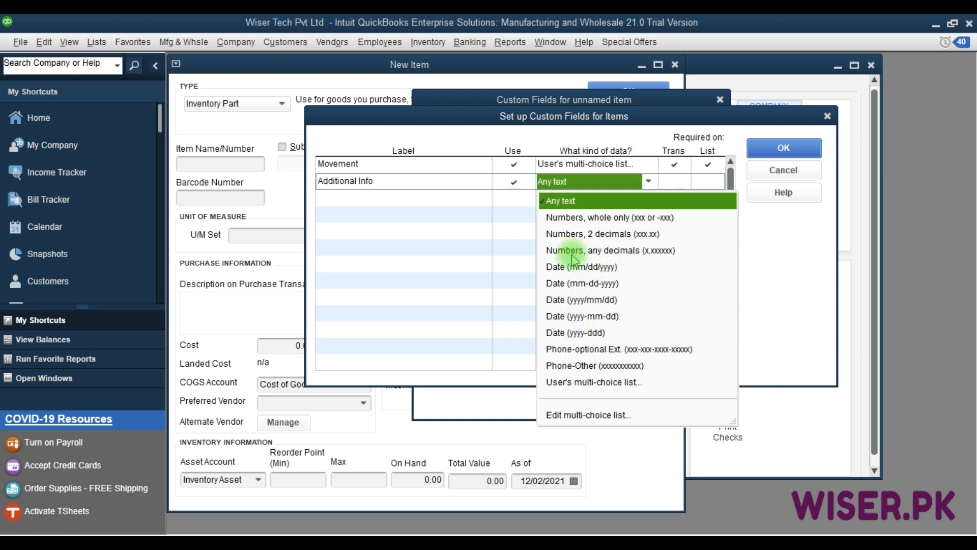
Make Additional Info required on transactions and in the item list for Inventory, Assembly, Part and Service items
left_click(679, 182)
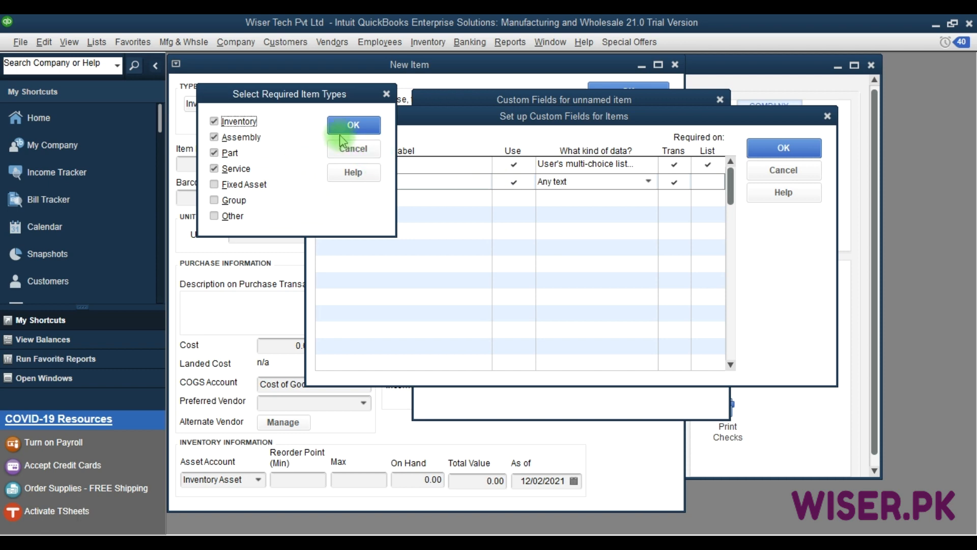
left_click(223, 171)
left_click(223, 172)
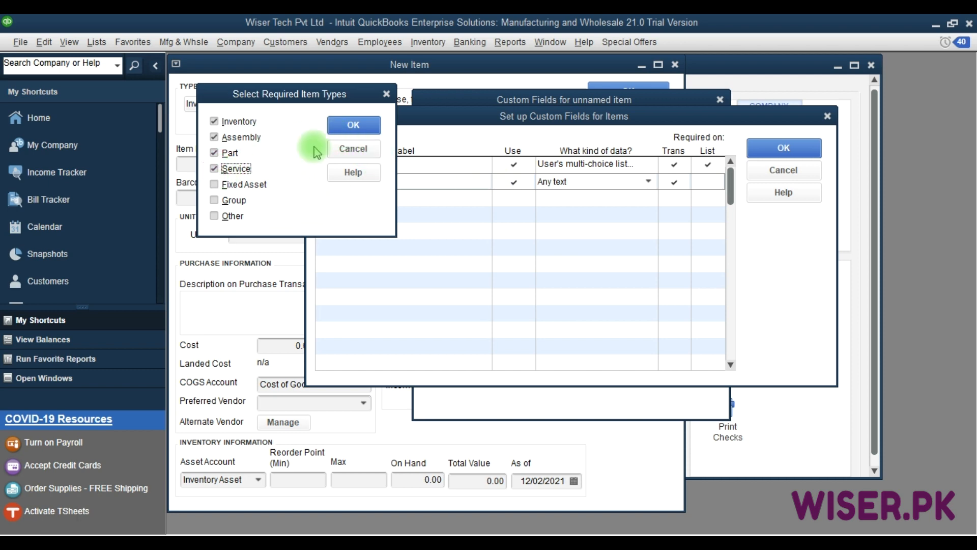
left_click(351, 125)
left_click(707, 182)
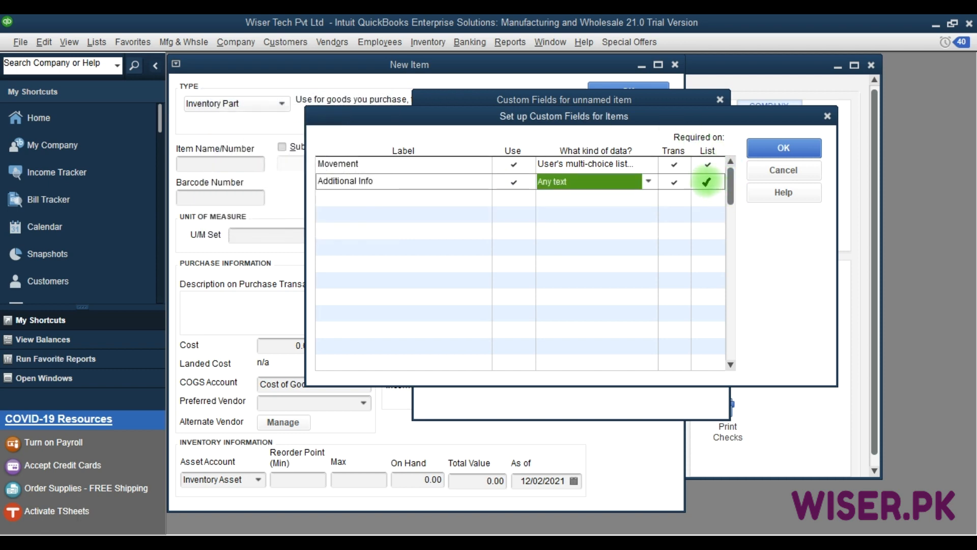
left_click(347, 121)
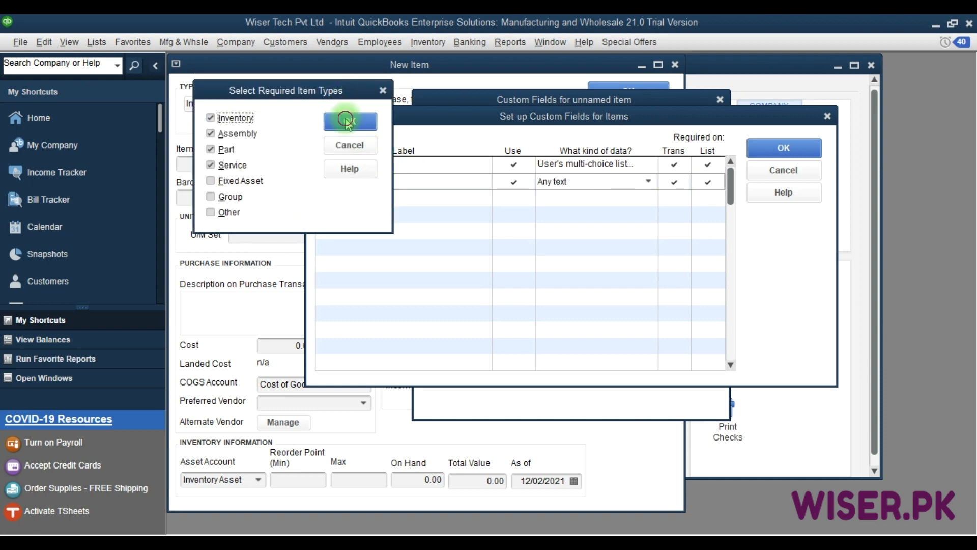
Save the item custom field setup, suppressing the activated-fields notice for the future, and leave the new item's custom fields without entering values
left_click(766, 153)
key("F9")
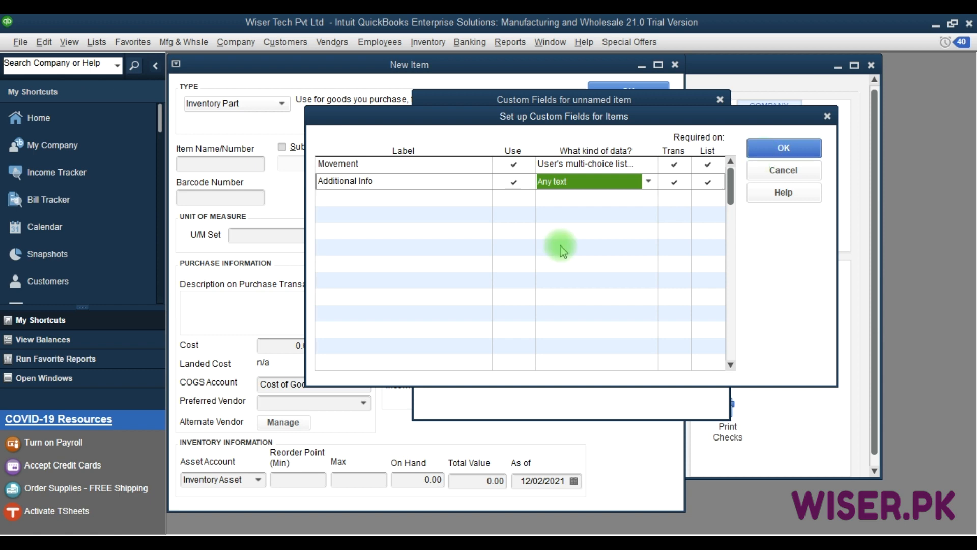
scroll(438, 261, "down", 5)
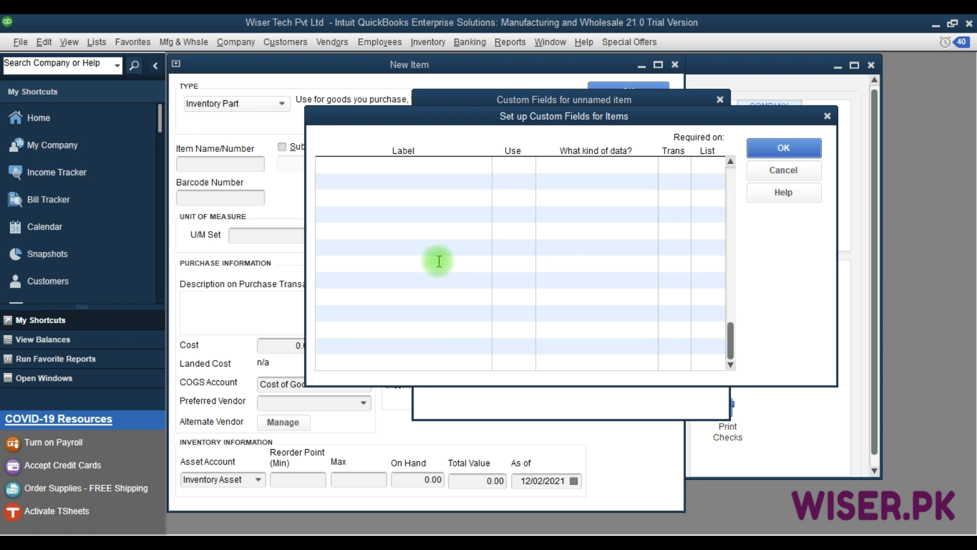
scroll(439, 261, "up", 5)
left_click(774, 148)
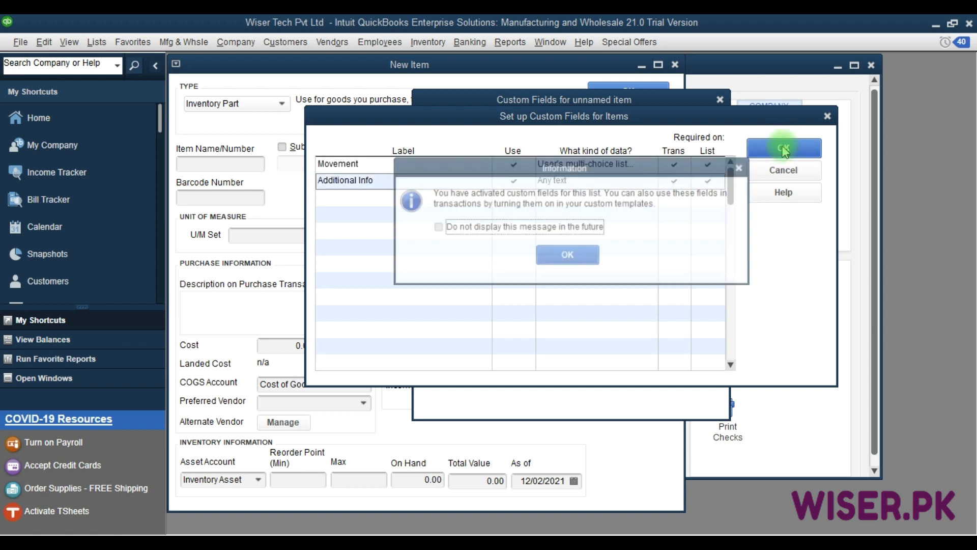
left_click(454, 227)
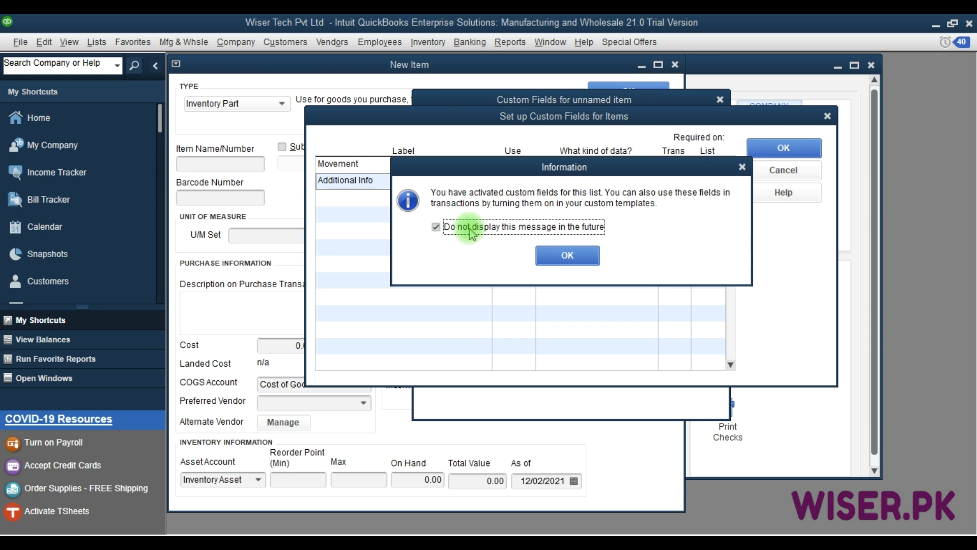
left_click(566, 255)
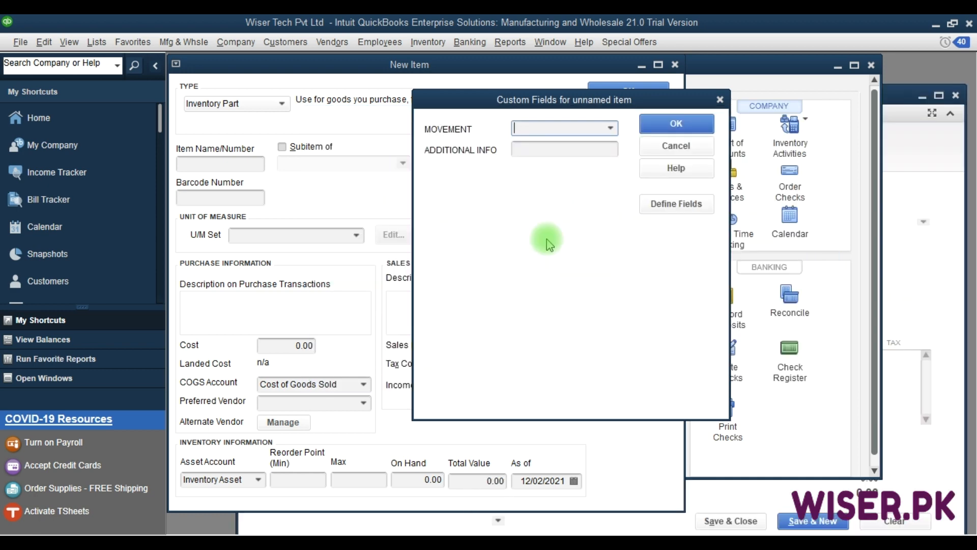
left_click(670, 151)
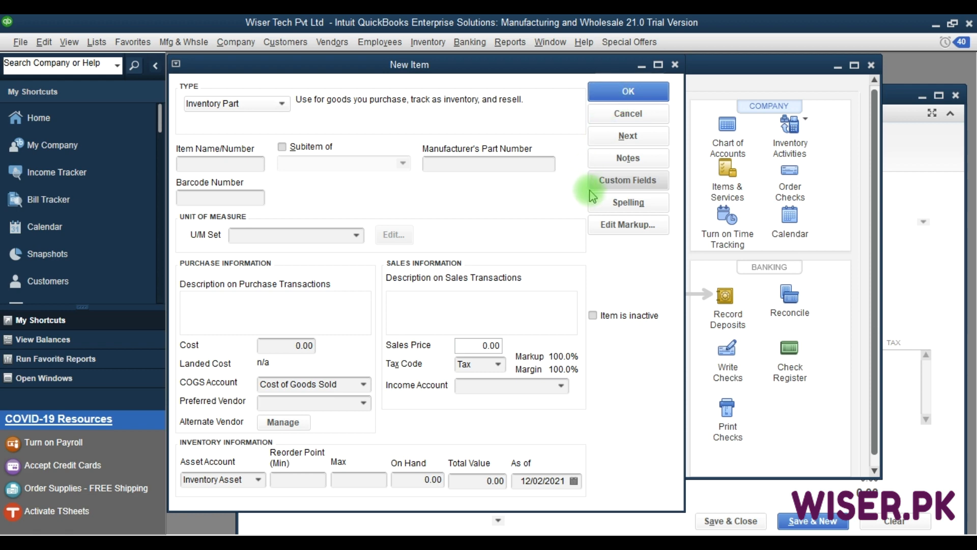
Try Fast as Movement and sample Additional Info text in the new item's custom fields, review the field setup, and cancel
left_click(627, 180)
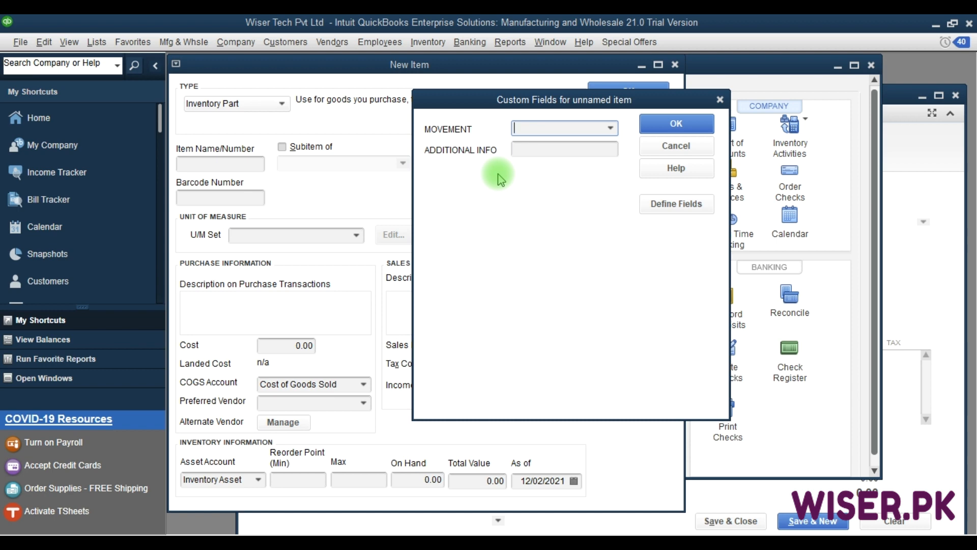
left_click(610, 128)
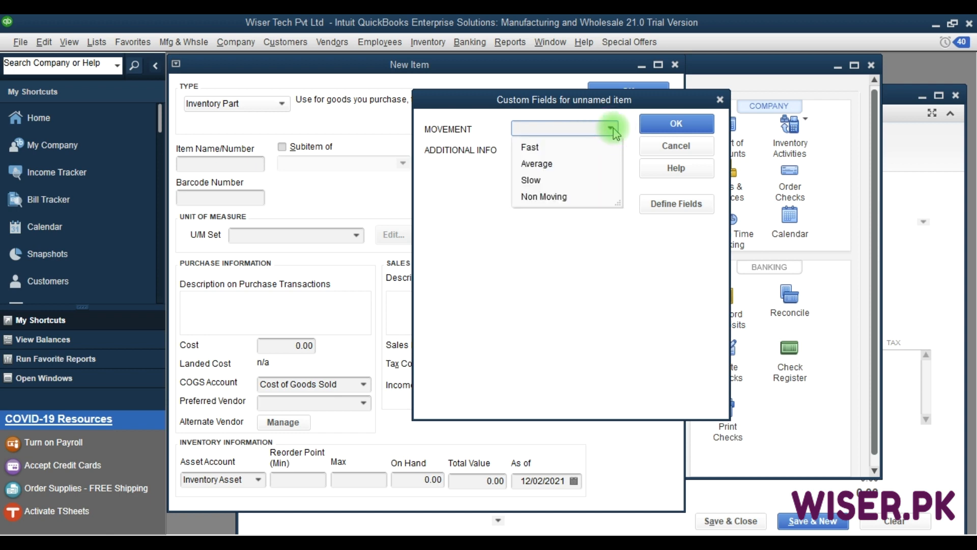
left_click(545, 147)
left_click(545, 149)
type("lkbjflkzj")
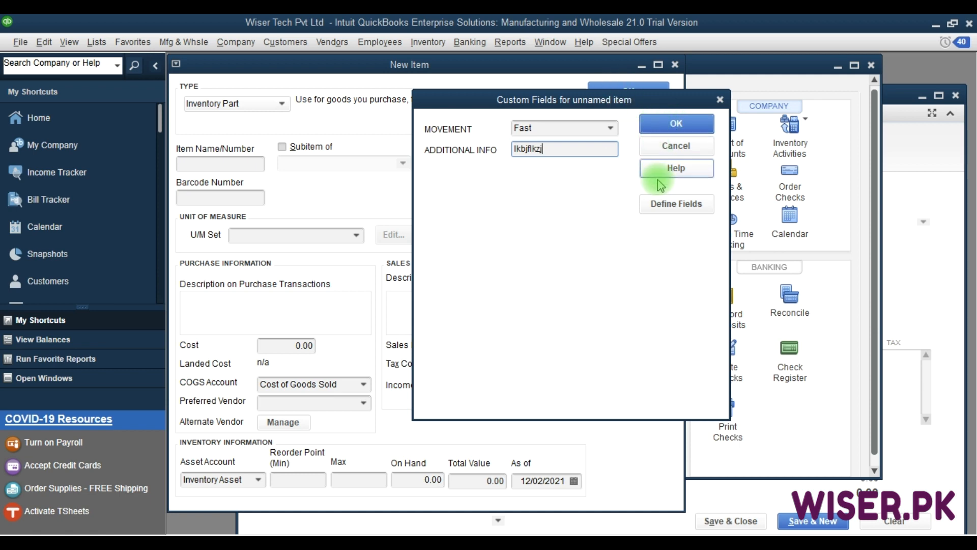
left_click(661, 203)
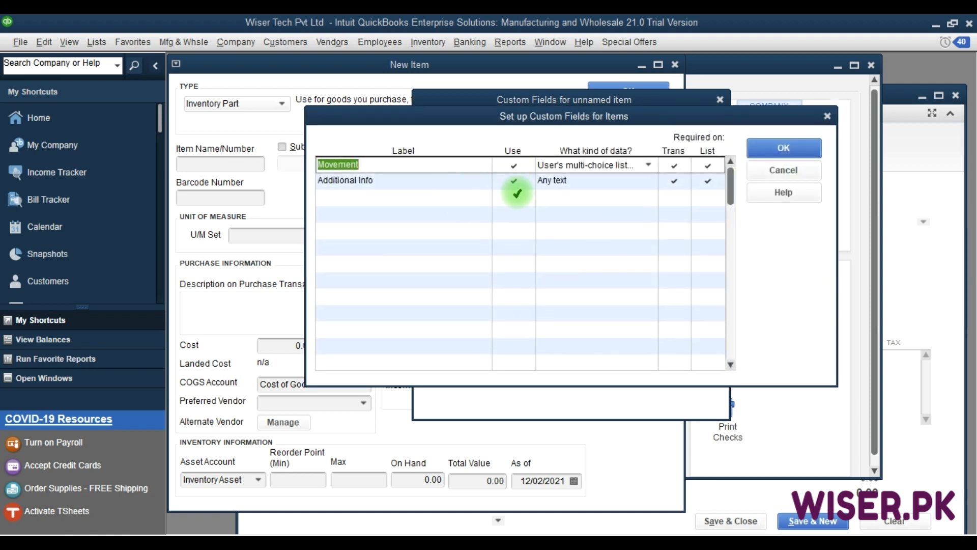
left_click(781, 169)
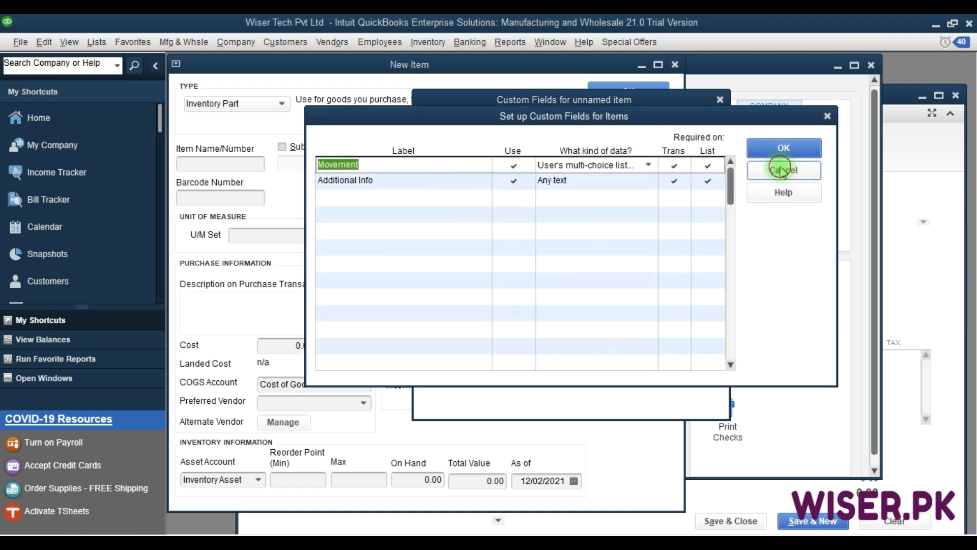
left_click(676, 146)
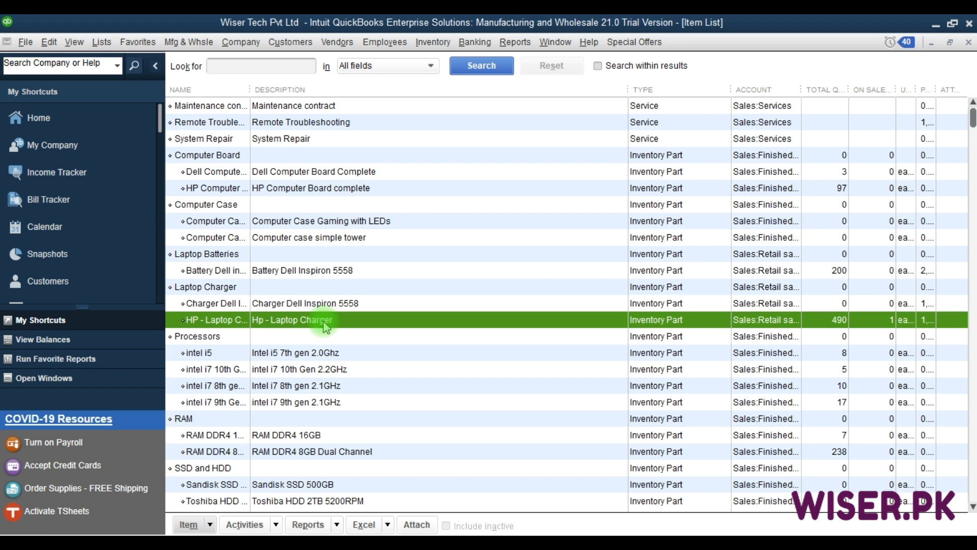
Edit the HP - Laptop Charger item, set its Movement custom field to Fast, and save the item
double_click(325, 320)
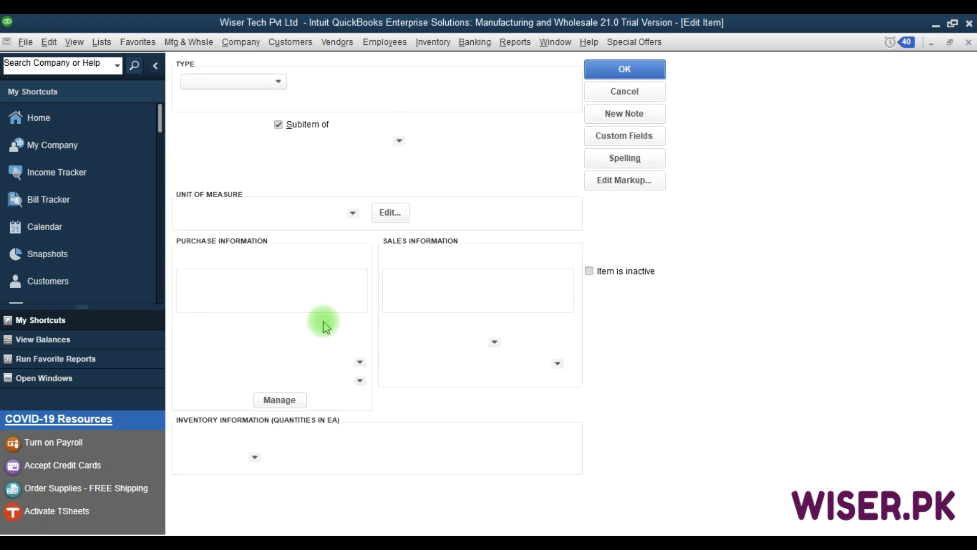
left_click(625, 146)
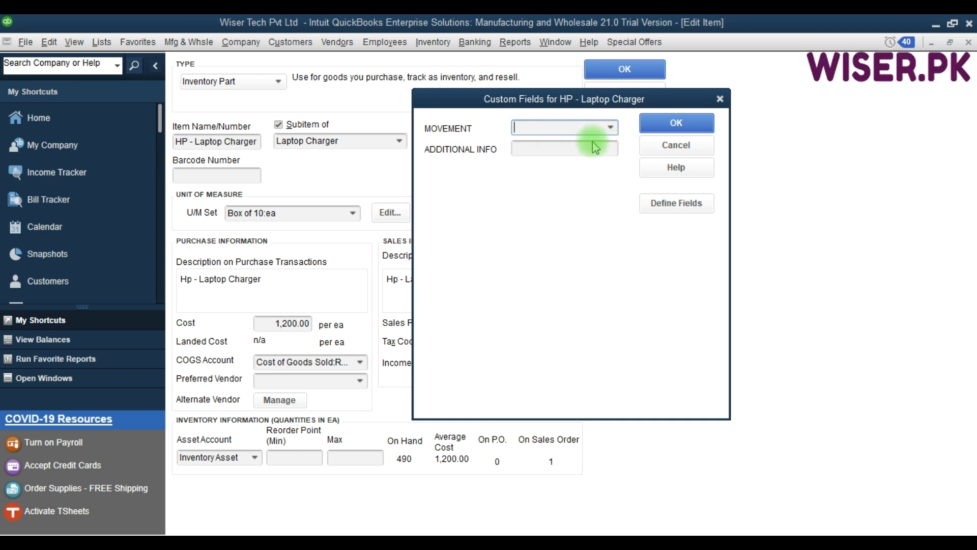
left_click_drag(558, 107, 569, 159)
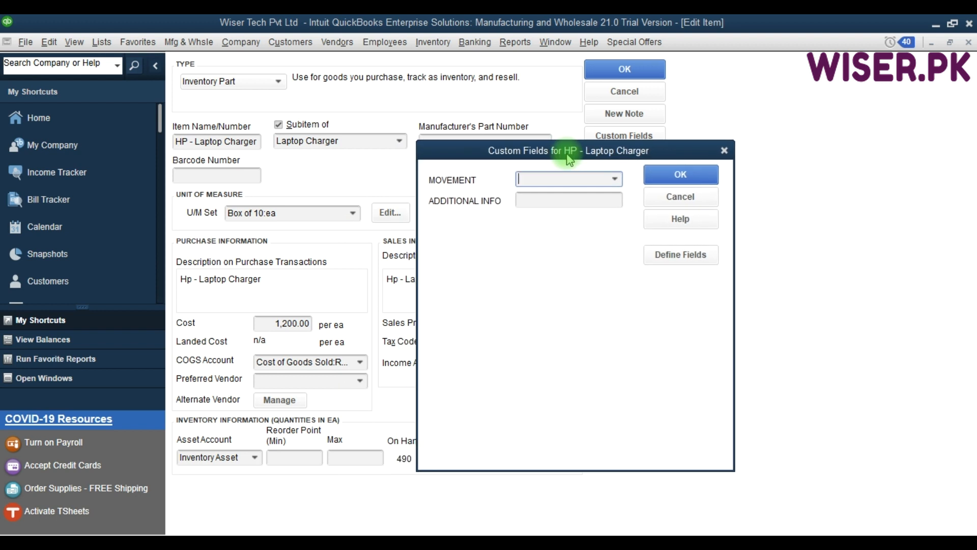
left_click(615, 180)
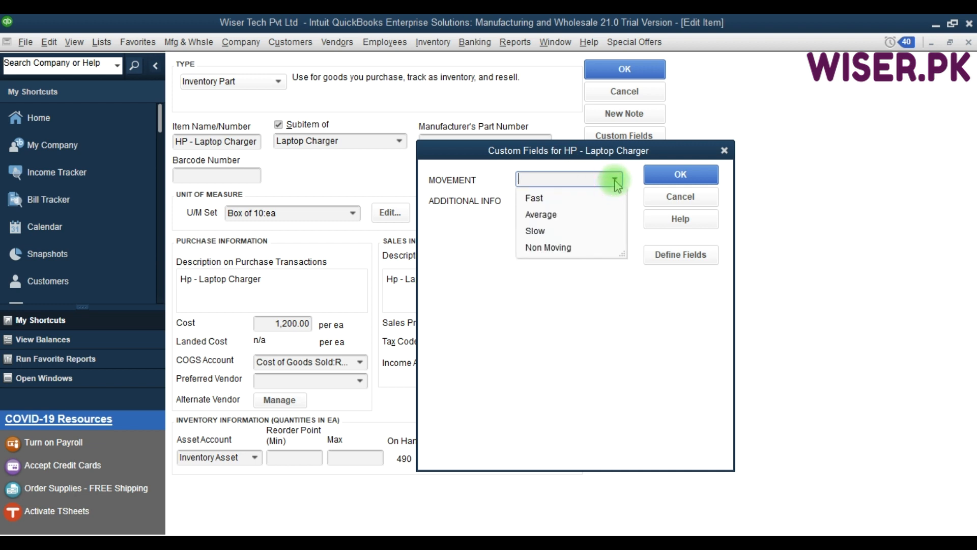
left_click(535, 197)
left_click(548, 199)
key("Return")
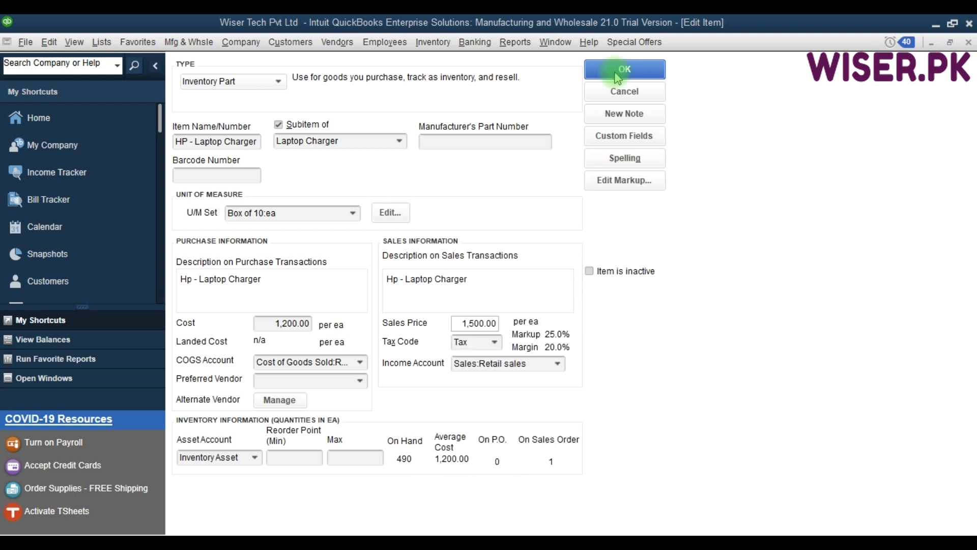
left_click(618, 77)
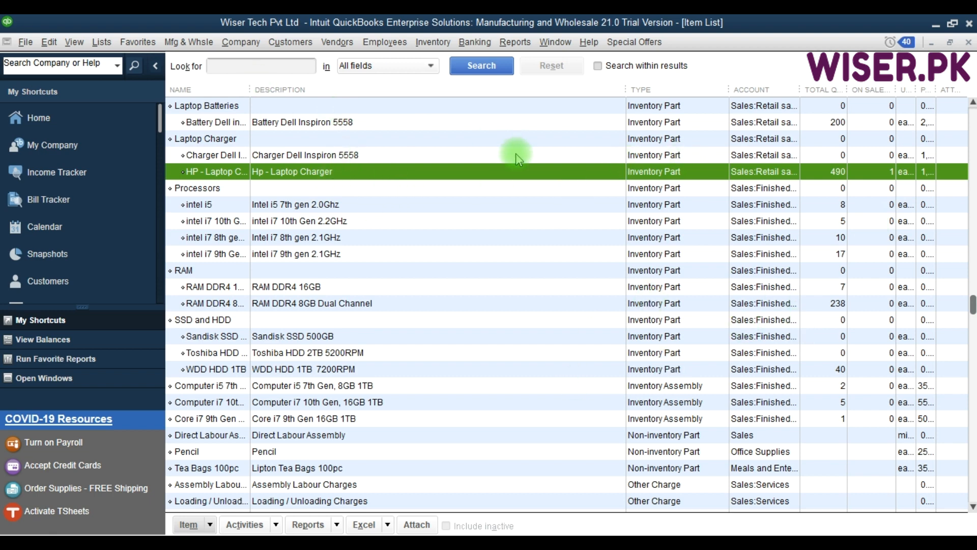
Customize the item list columns by adding the Movement custom field to the chosen columns
left_click(455, 304)
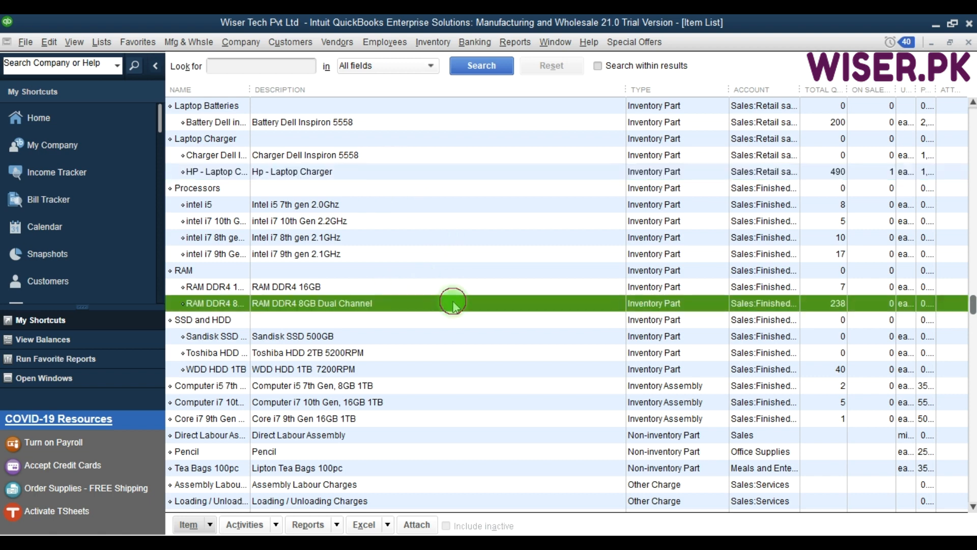
scroll(455, 305, "down", 1)
scroll(454, 305, "up", 2)
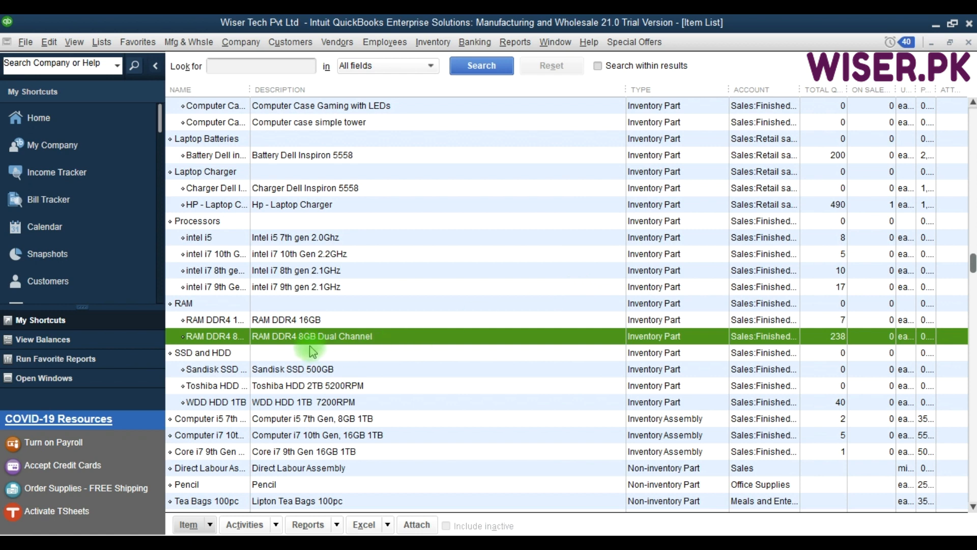
scroll(328, 318, "down", 1)
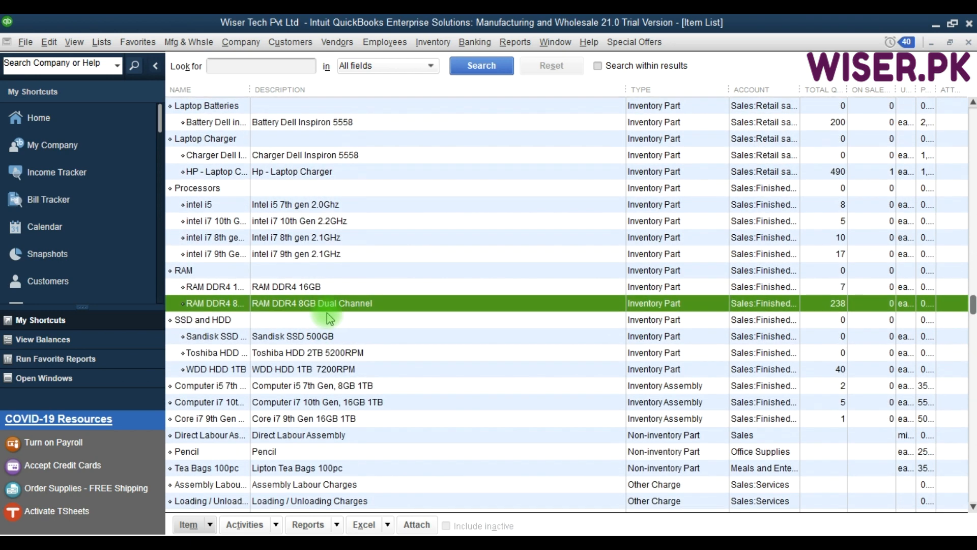
left_click(212, 527)
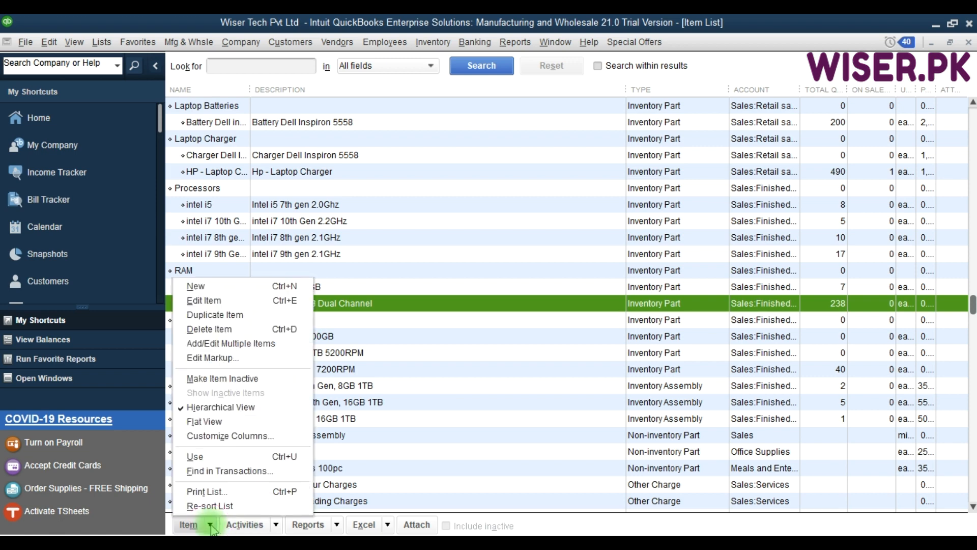
left_click(257, 438)
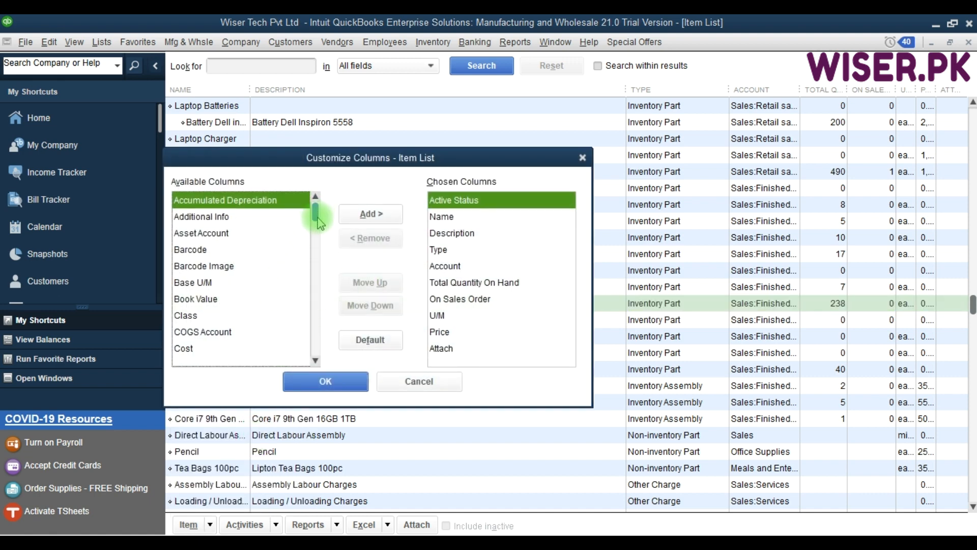
left_click_drag(316, 220, 306, 298)
left_click(309, 355)
key("F9")
left_click(196, 250)
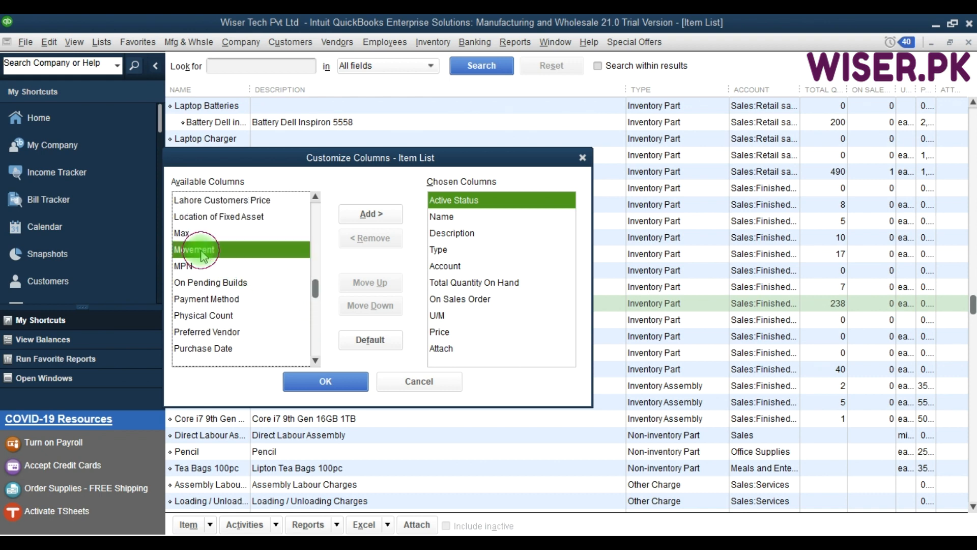
left_click(364, 216)
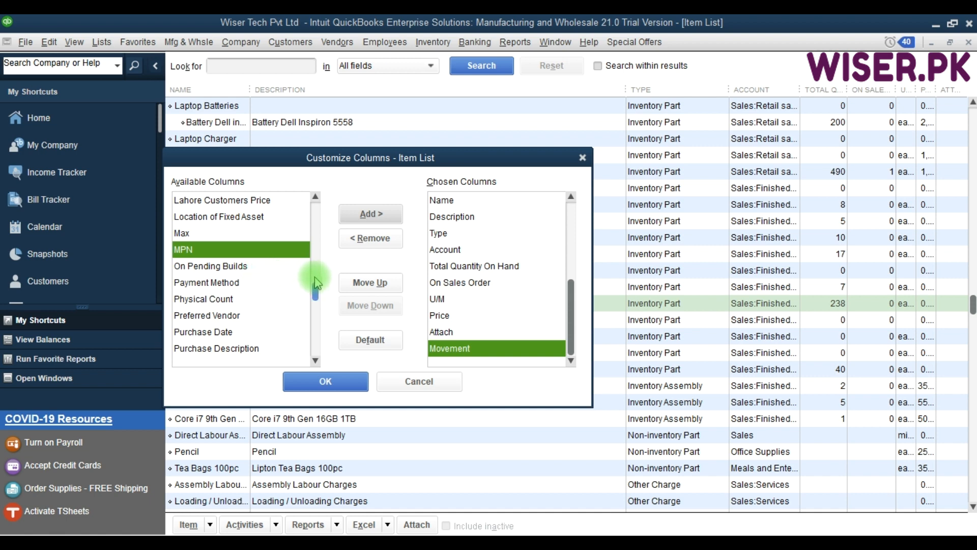
Reorder the Movement column to sit directly after Description and apply the item list's column layout
left_click_drag(316, 291, 312, 204)
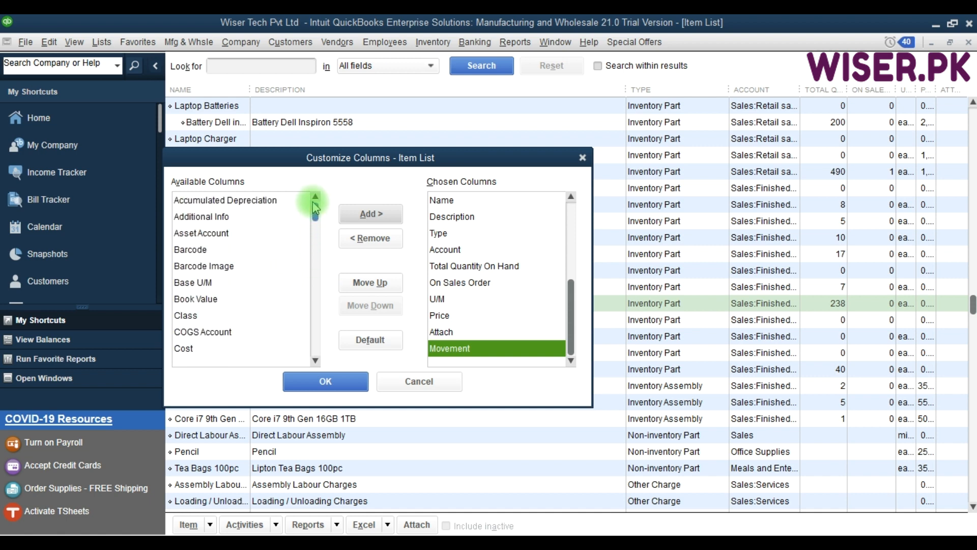
left_click(224, 217)
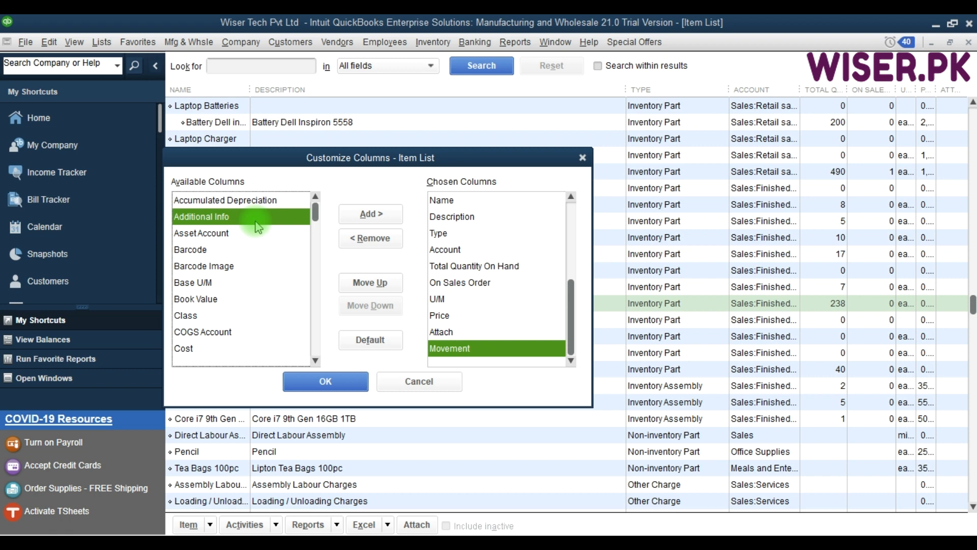
left_click(469, 351)
left_click(370, 237)
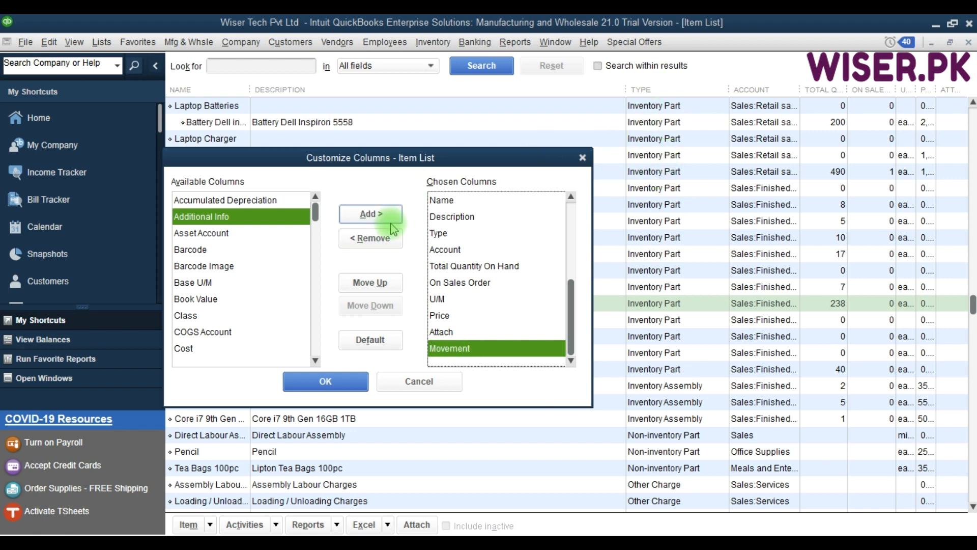
left_click(371, 281)
left_click(370, 281)
left_click(371, 281)
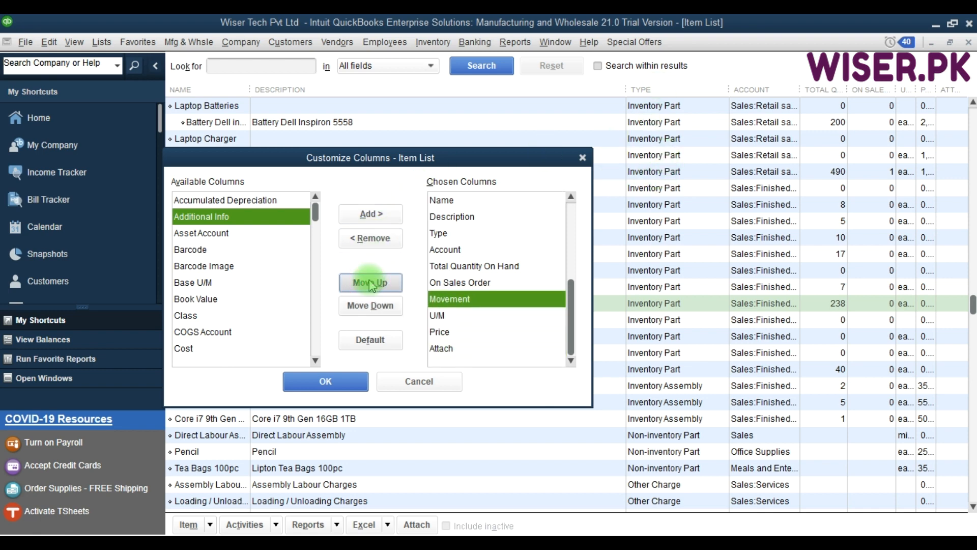
left_click(369, 288)
left_click(369, 288)
left_click(370, 288)
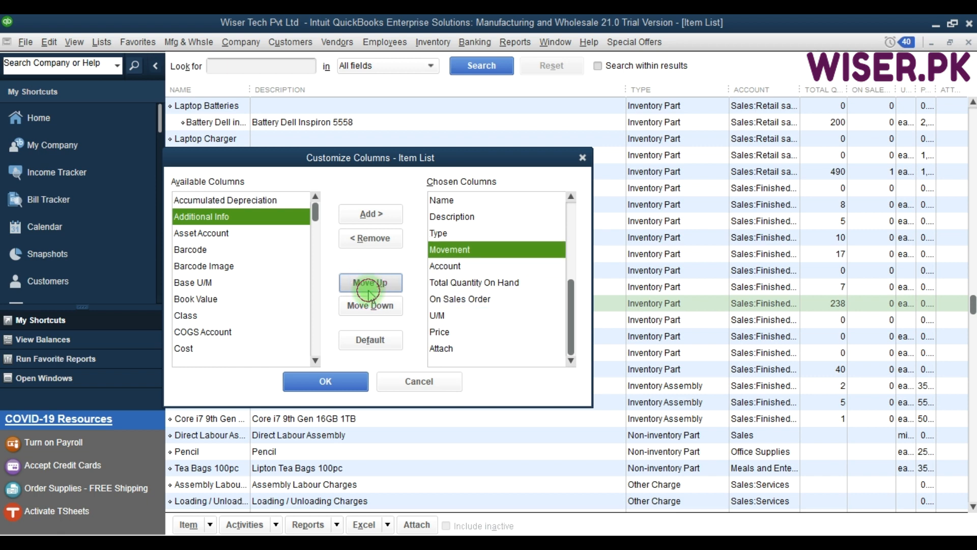
left_click(369, 288)
left_click(328, 383)
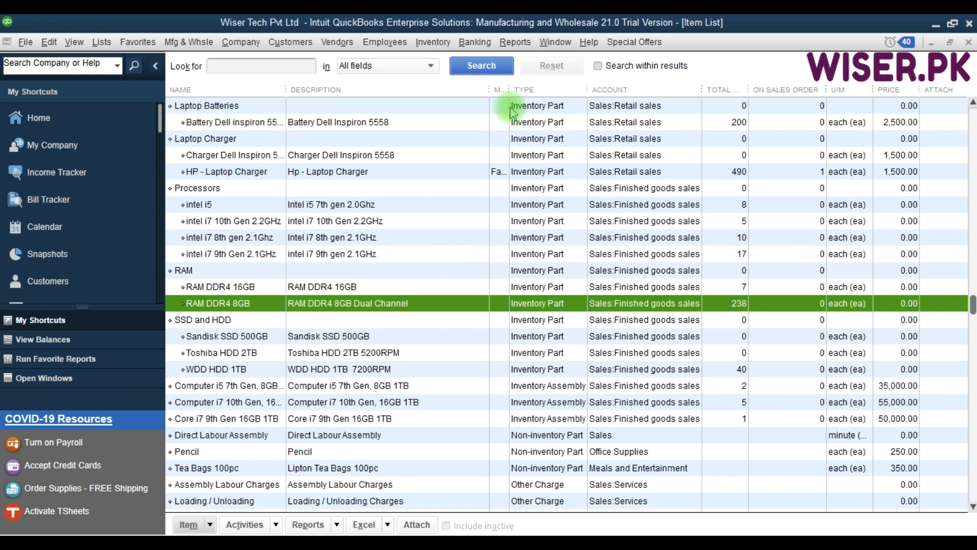
Widen the Movement column in the item list and review the movement values of the HP - Laptop Charger and other items
left_click_drag(508, 90, 591, 92)
left_click(436, 175)
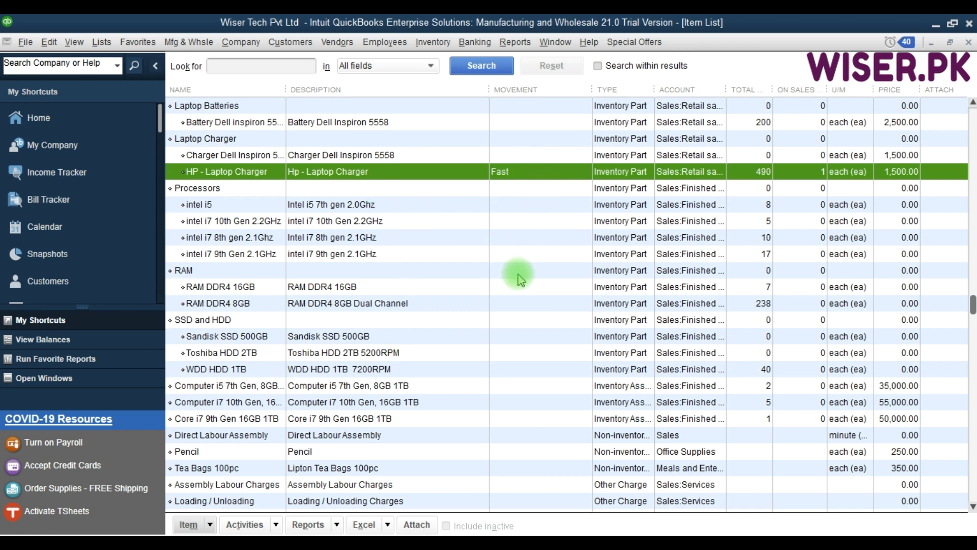
scroll(518, 340, "down", 3)
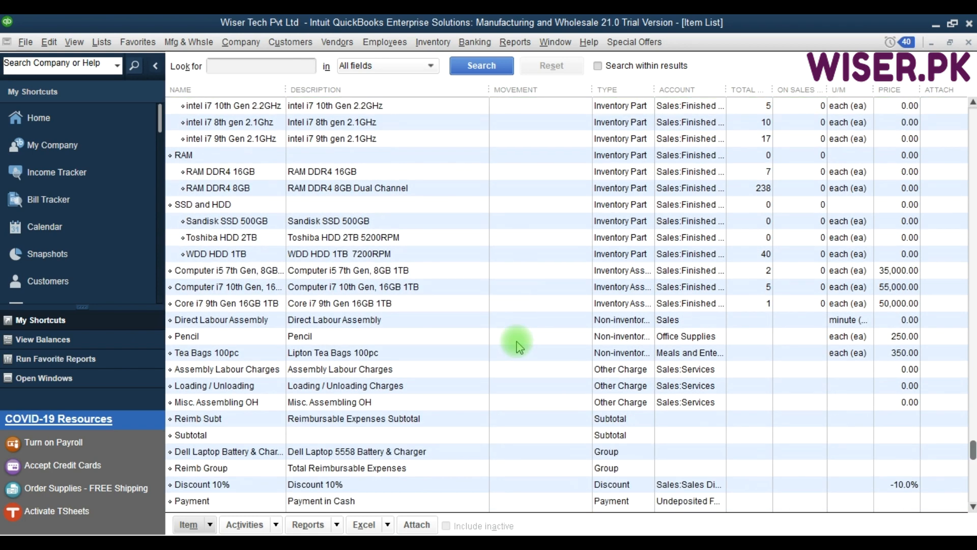
scroll(518, 341, "up", 6)
Try sorting the item list by Movement, then sort it by Type and reverse the order
left_click(522, 97)
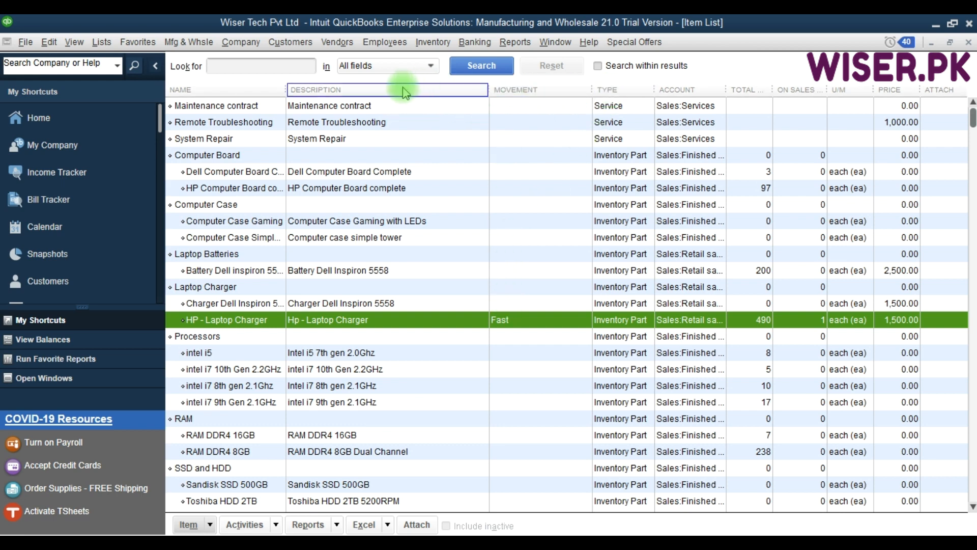
left_click(616, 95)
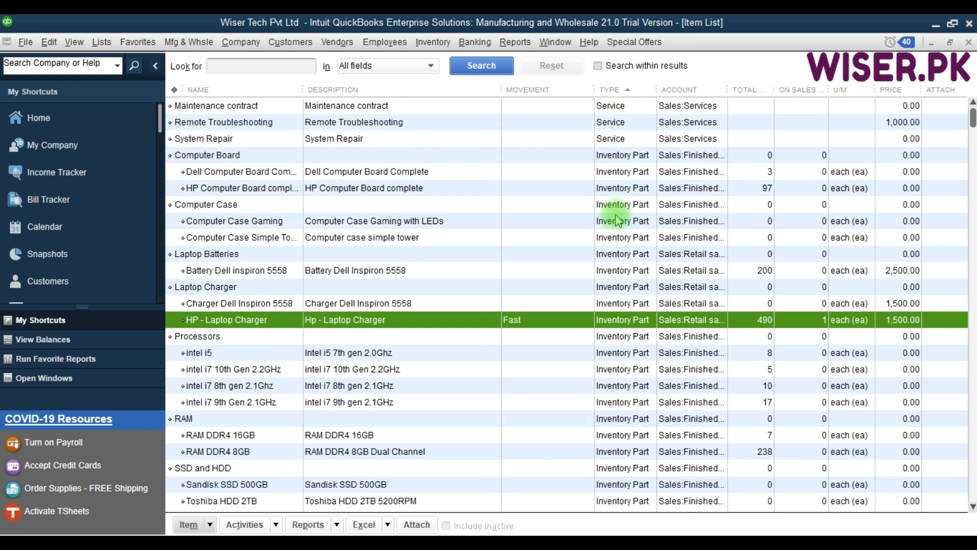
left_click(629, 91)
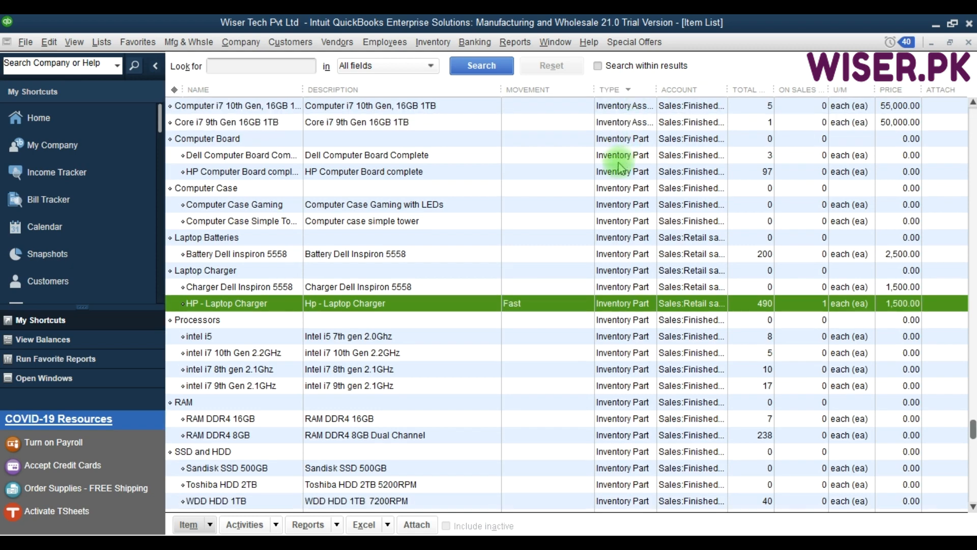
scroll(620, 163, "up", 4)
scroll(620, 168, "down", 3)
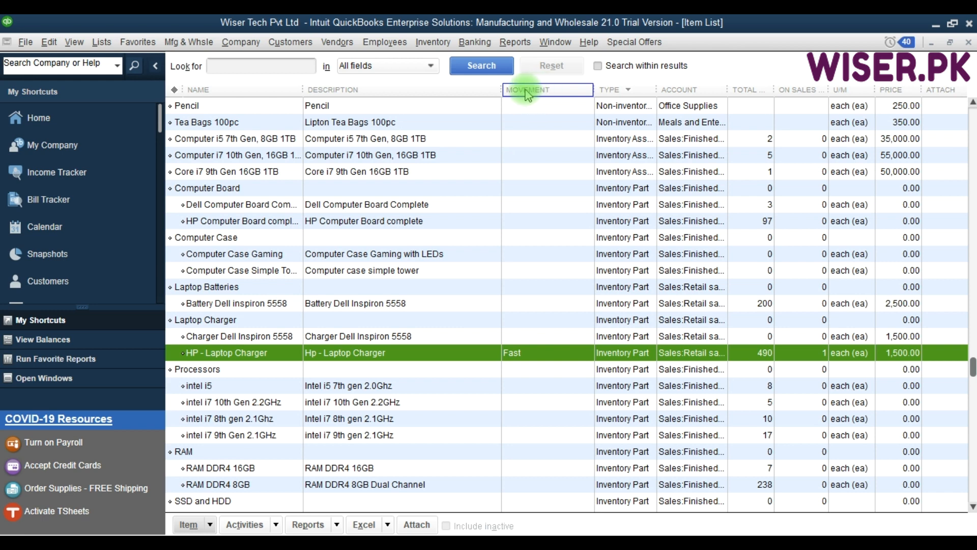
Start a new invoice and customize the Wiser Product Invoice template's columns to show the Movement field on screen
key("F9")
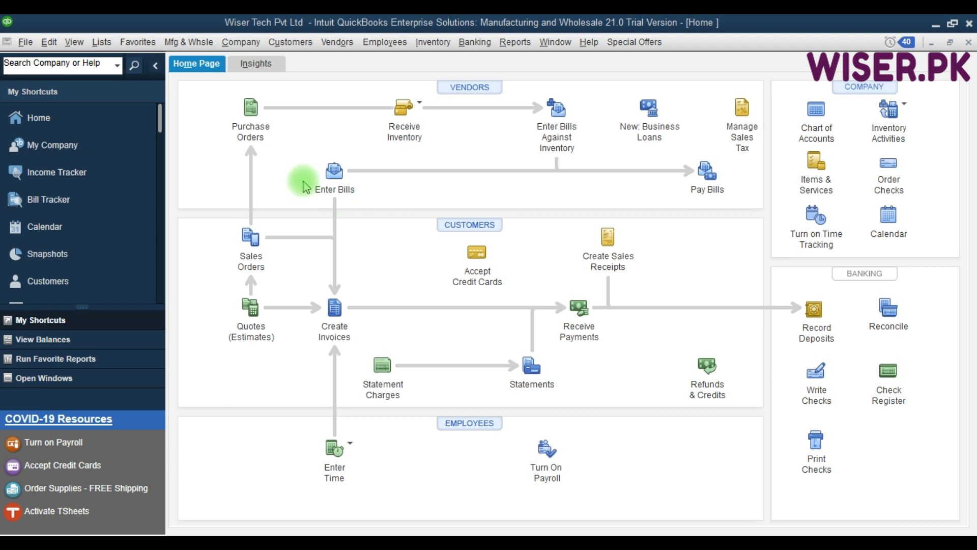
left_click(336, 318)
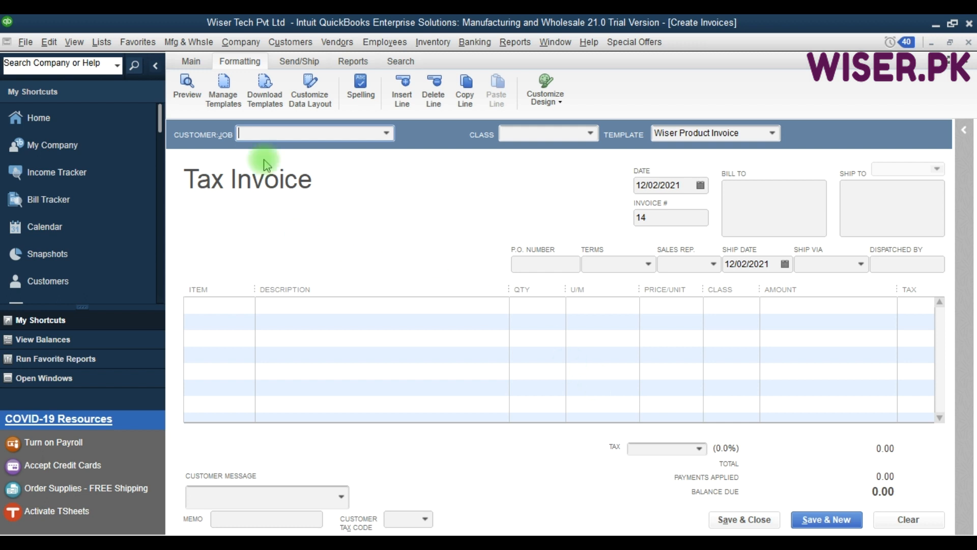
left_click(317, 101)
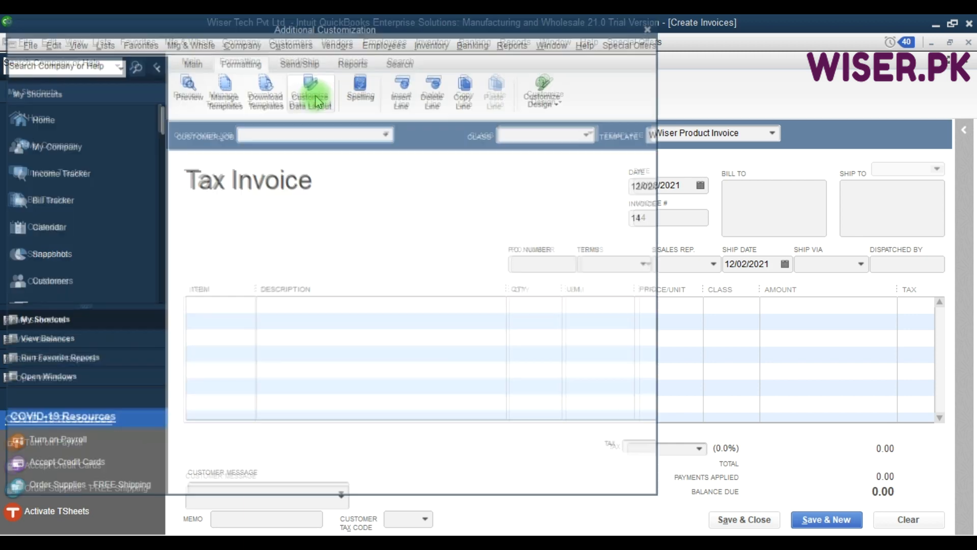
left_click(96, 87)
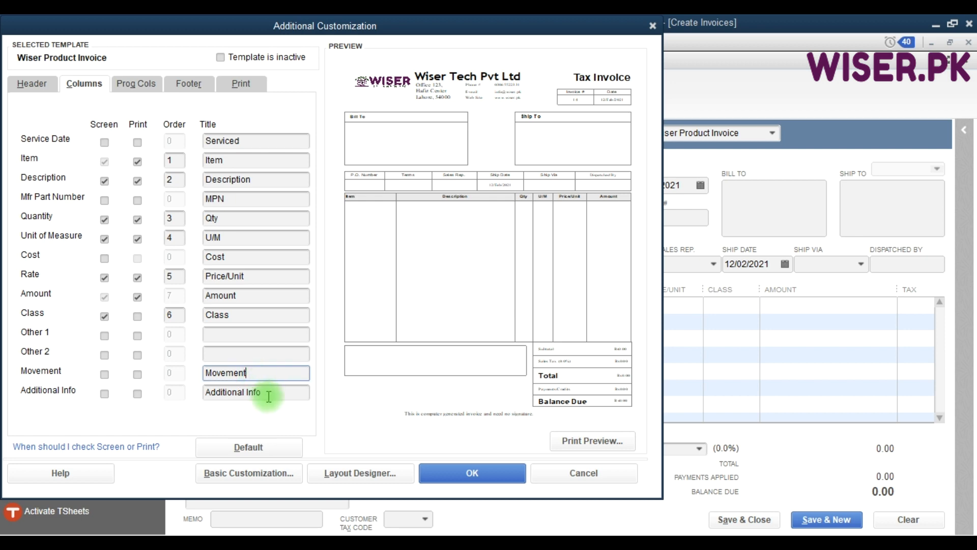
left_click(268, 396)
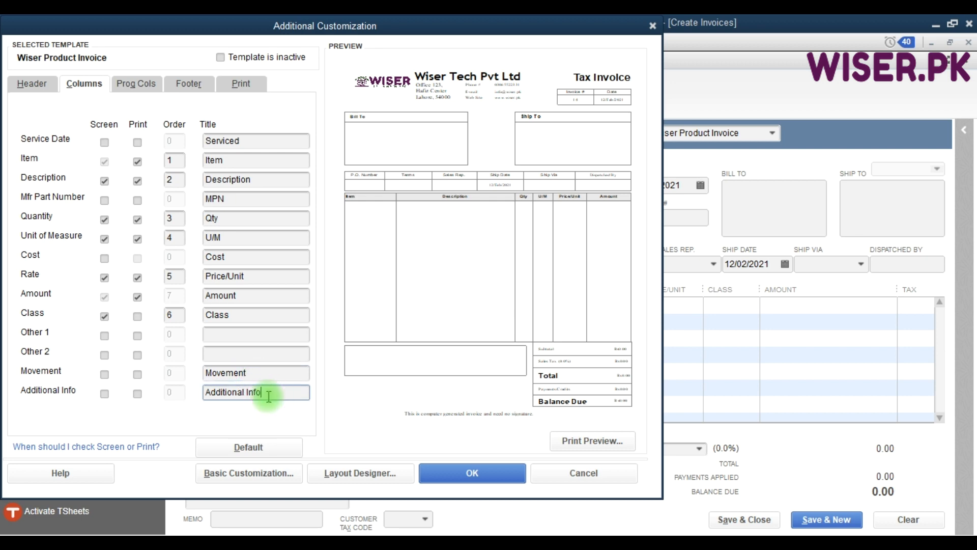
left_click(104, 375)
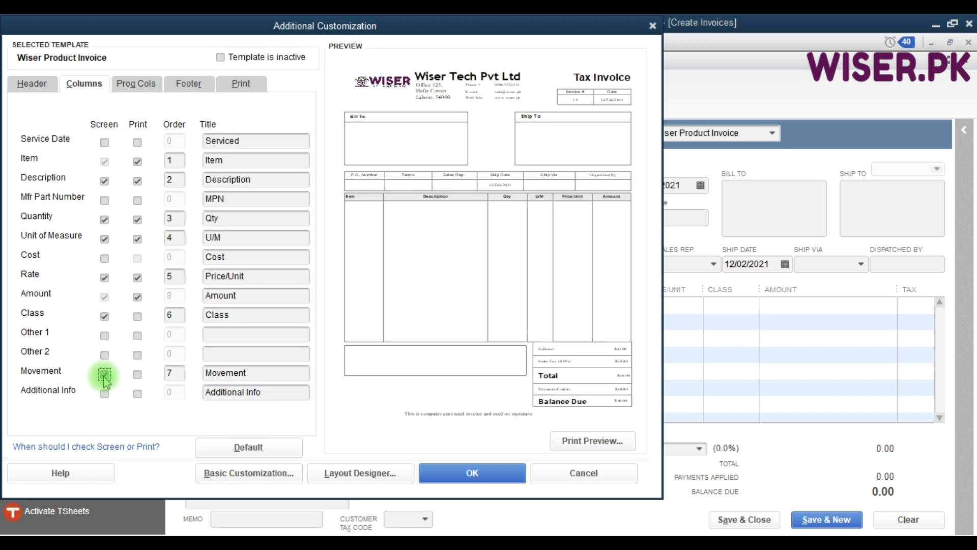
left_click(454, 476)
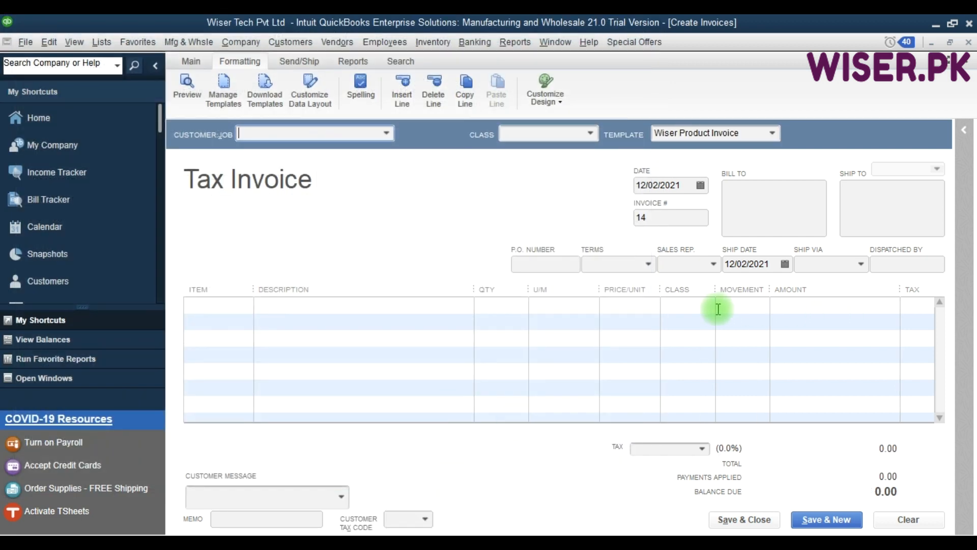
Review the Movement choices on the first invoice line and try leaving that field blank to move to the Class and Item fields
left_click(761, 300)
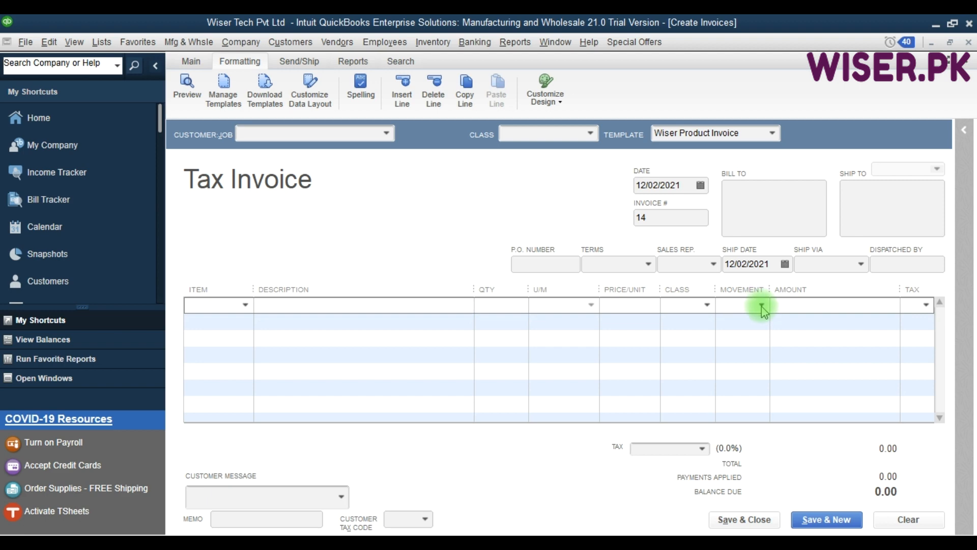
left_click(762, 306)
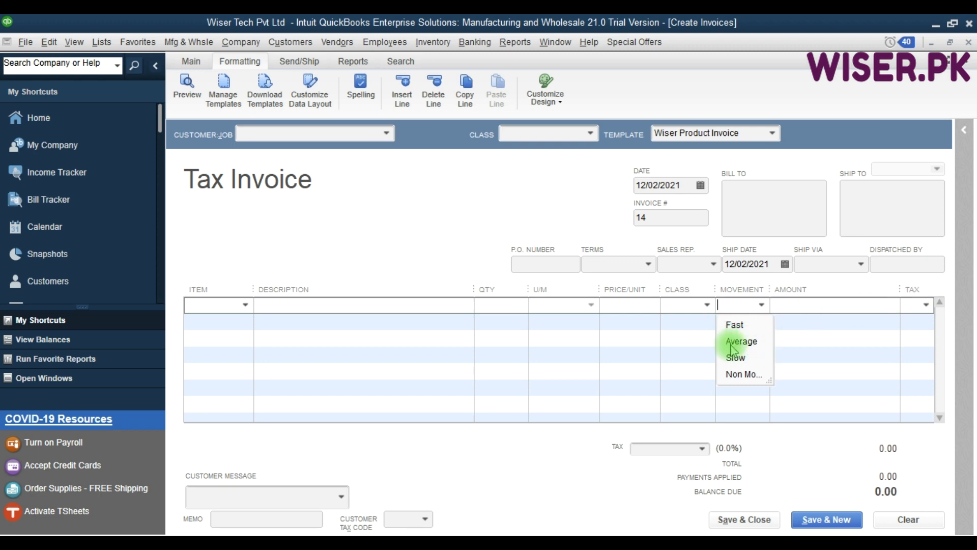
left_click(691, 324)
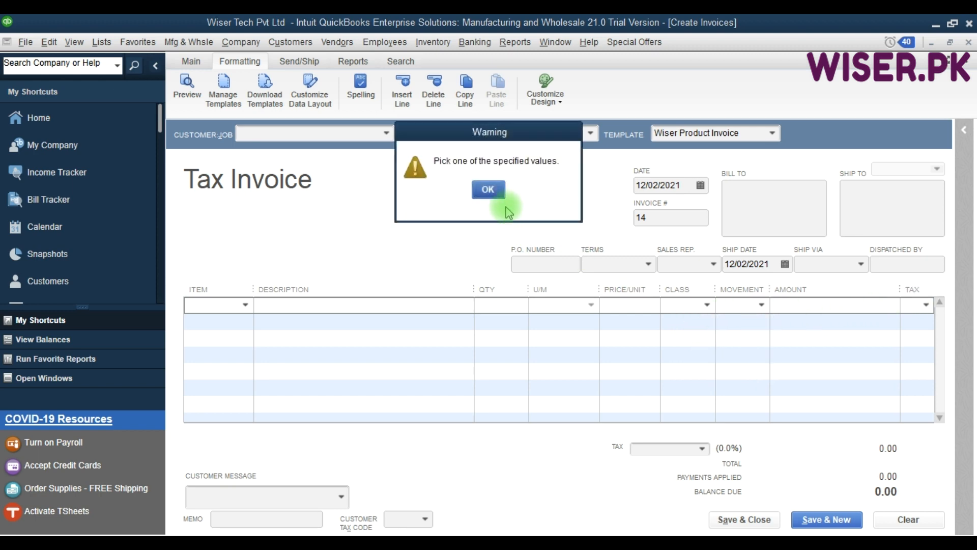
left_click(488, 190)
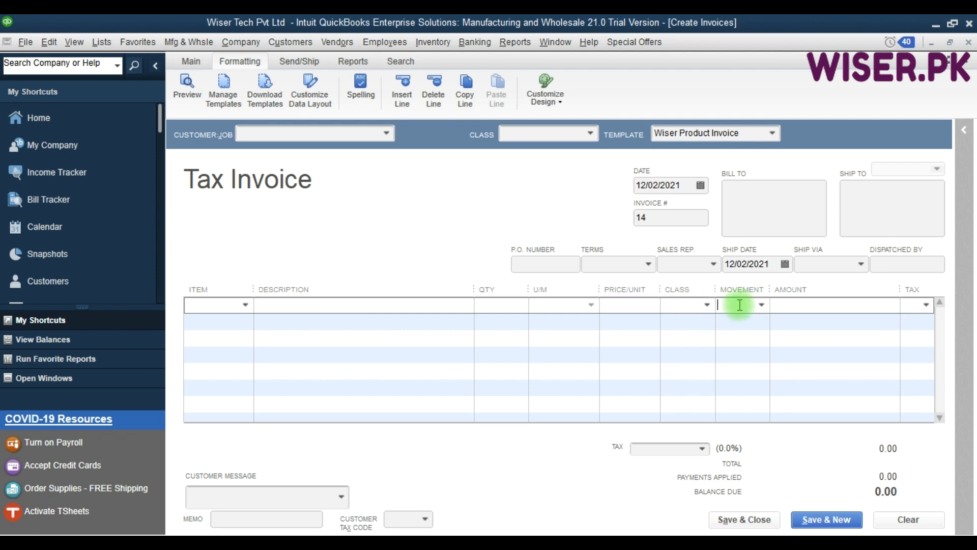
left_click(251, 311)
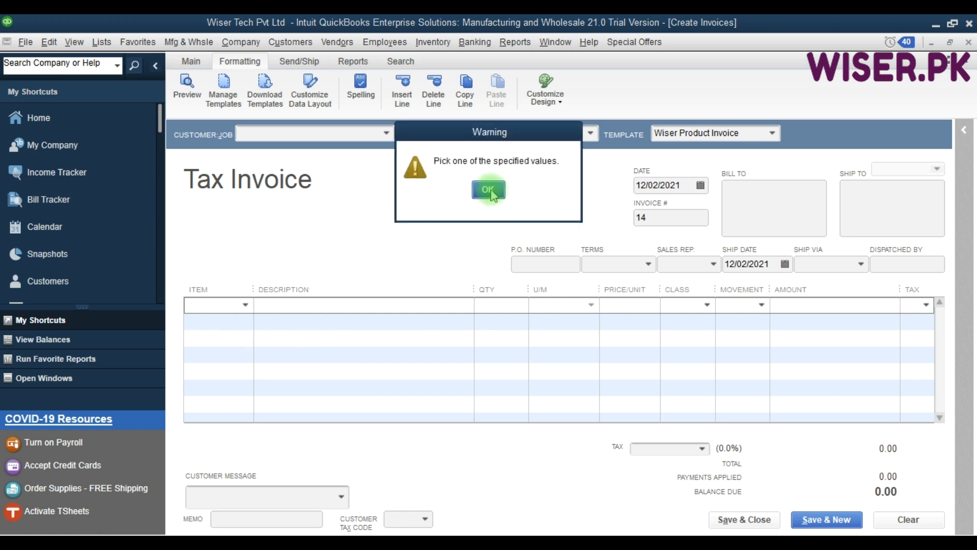
left_click(490, 192)
left_click(763, 305)
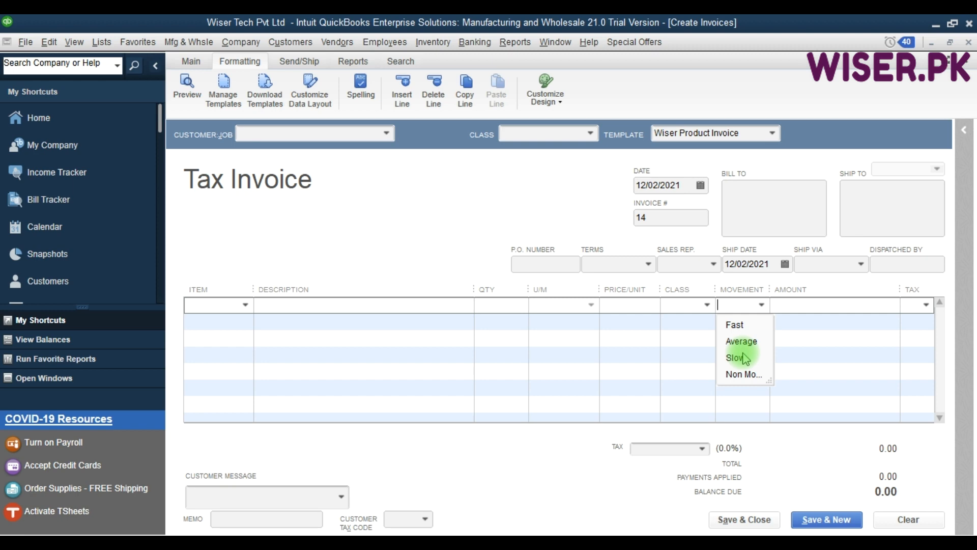
key("F9")
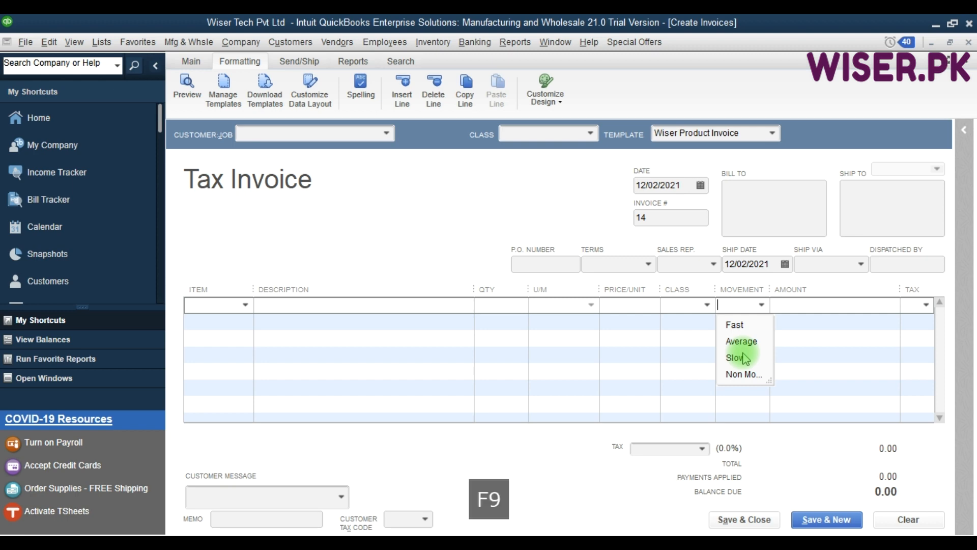